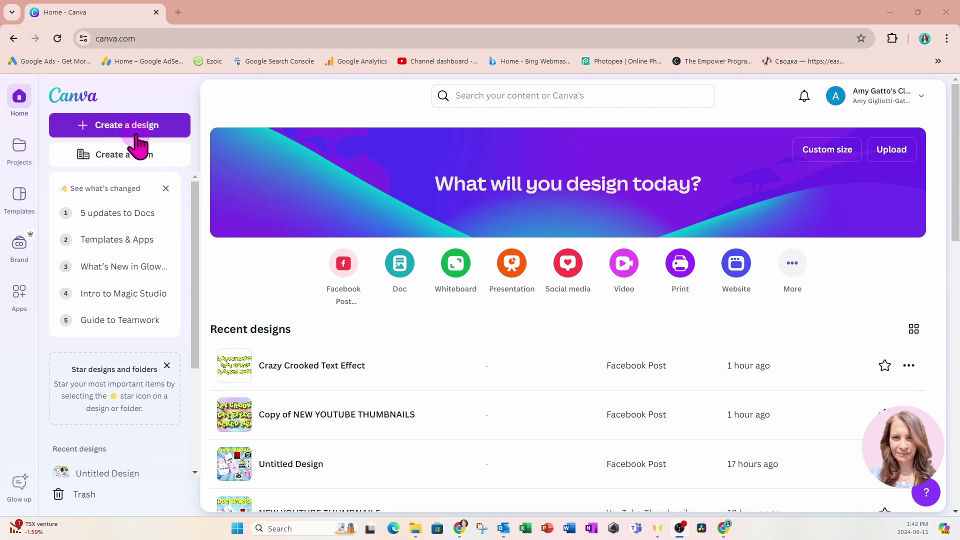
Step: Create a new blank 1920 × 1080 px video design from the Videos category
left_click(65, 129)
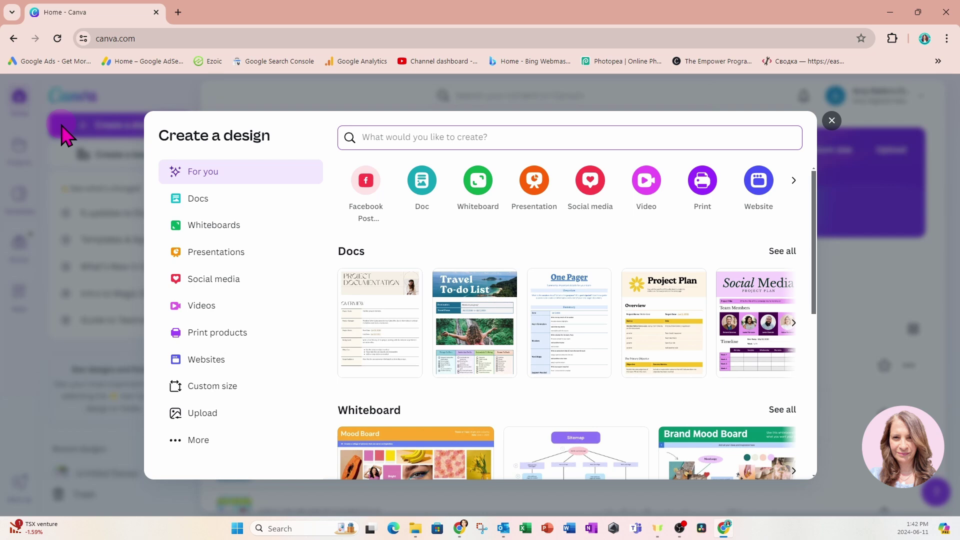
left_click(199, 309)
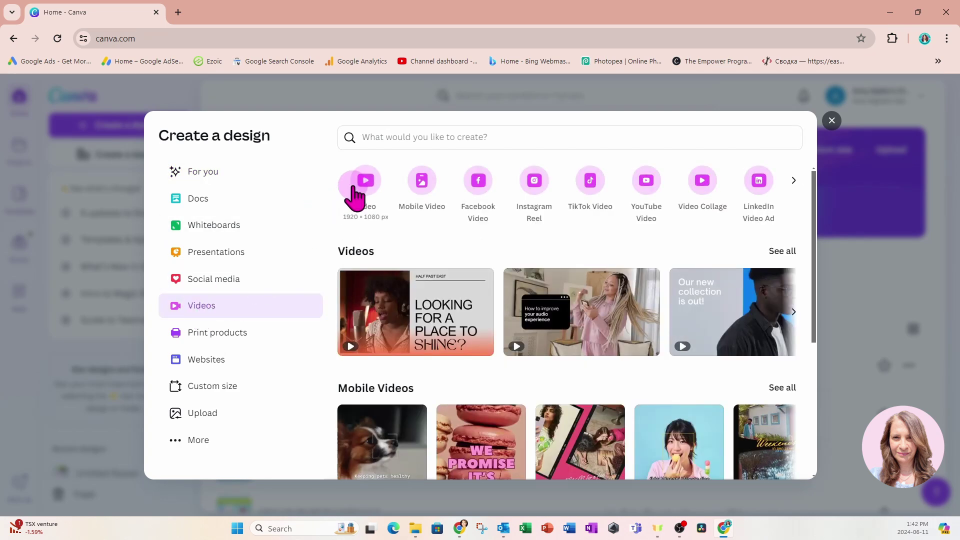
left_click(369, 181)
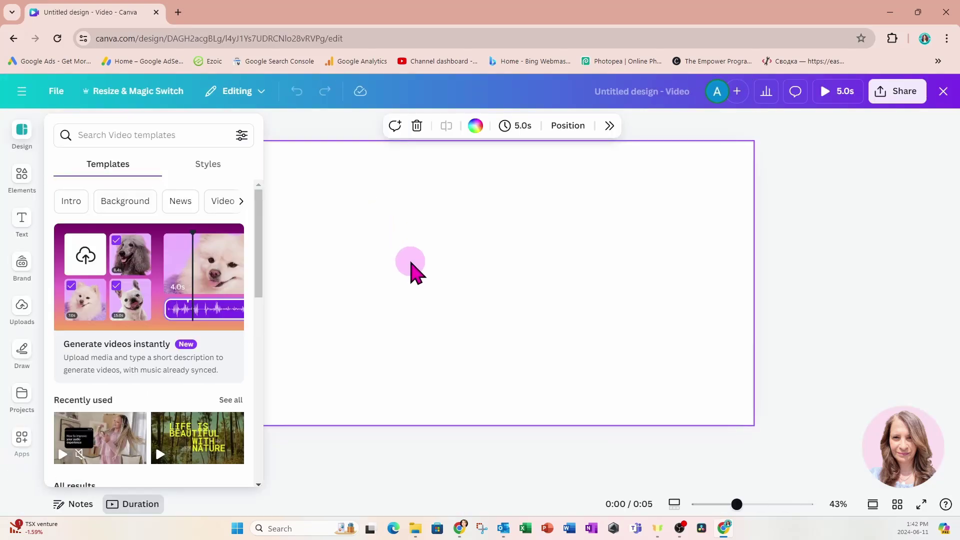
Step: Close the templates panel and switch the video from the timeline to Scroll view
left_click(421, 243)
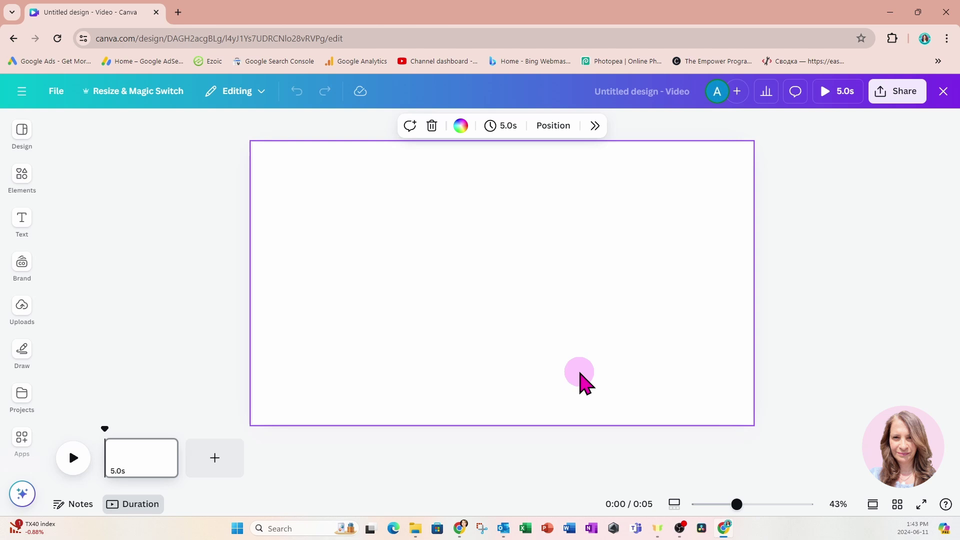
left_click(145, 458)
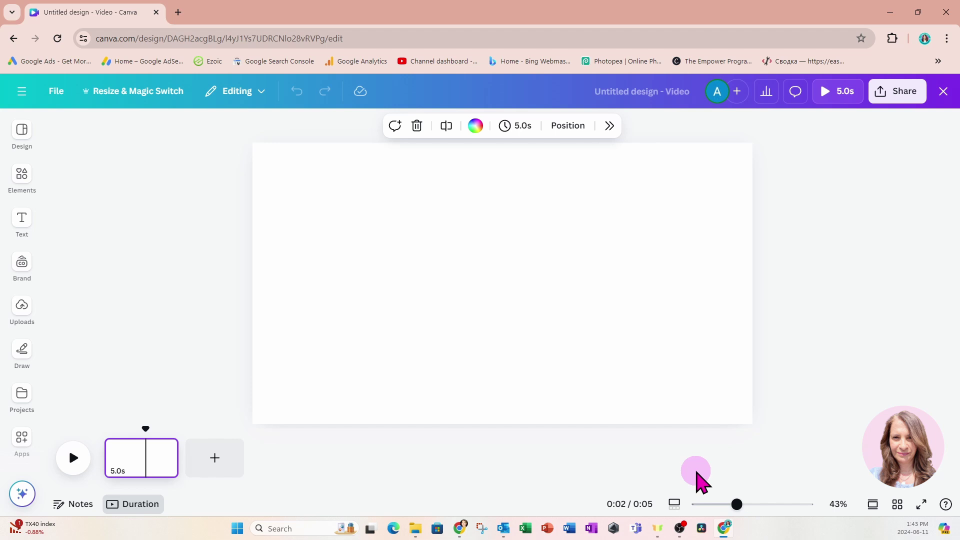
left_click(873, 506)
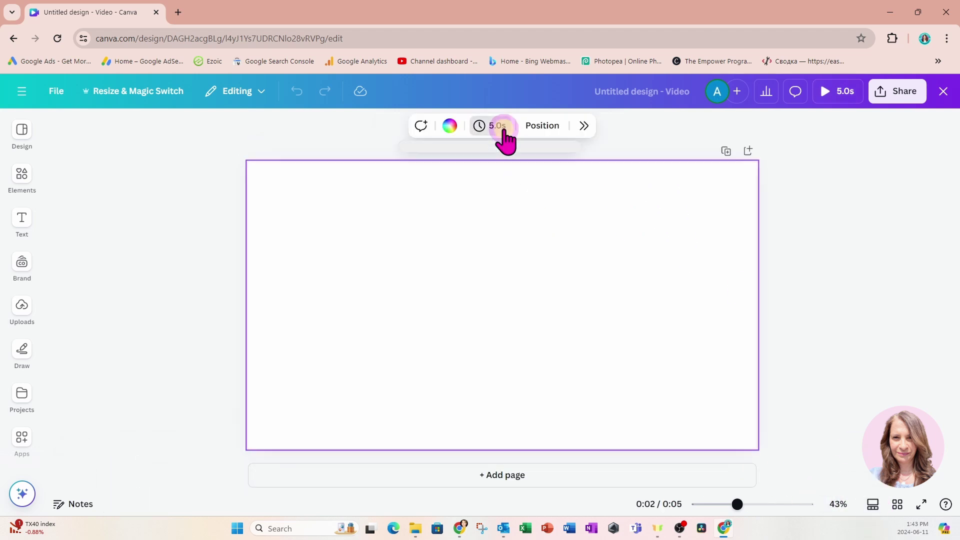
Step: Shorten the page duration from 5.0s to 0.1s
left_click(498, 129)
left_click_drag(450, 183, 420, 186)
left_click(416, 241)
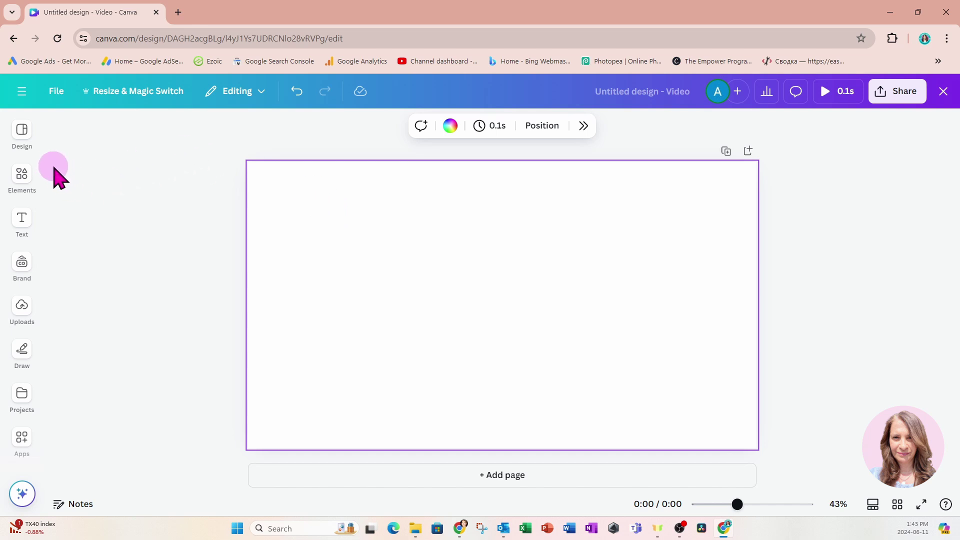
Step: Search the Apps panel for 'text maker' and pick the Text Maker result
left_click(22, 175)
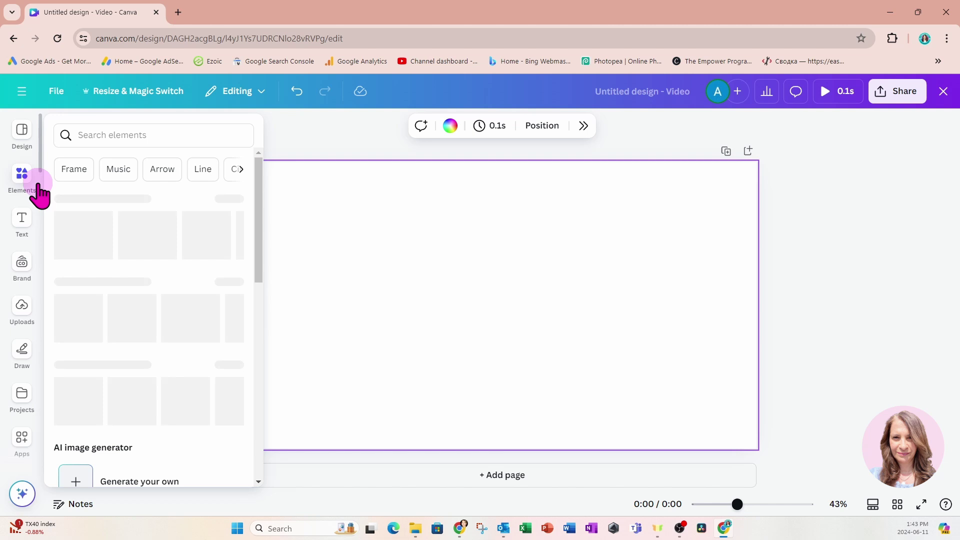
left_click(21, 396)
left_click(22, 438)
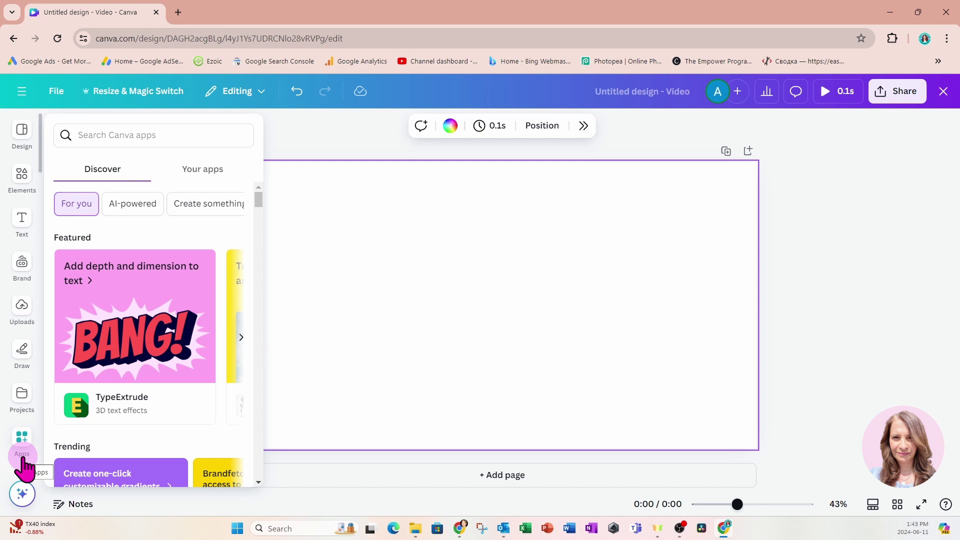
left_click(22, 458)
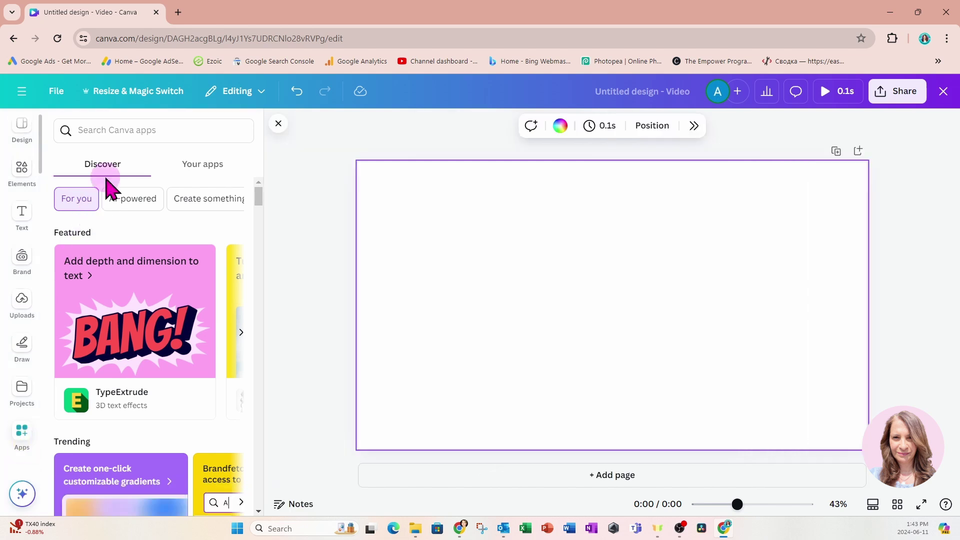
left_click(170, 130)
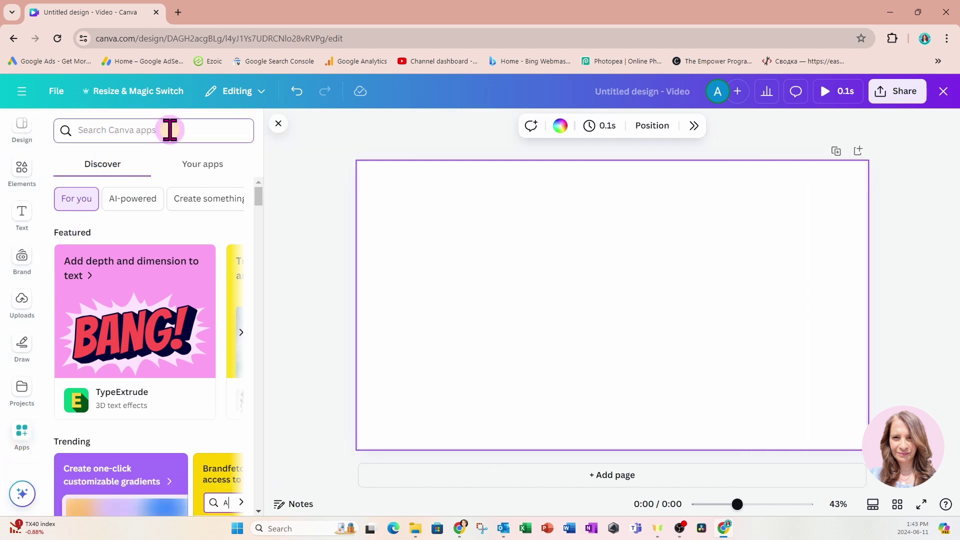
type("te")
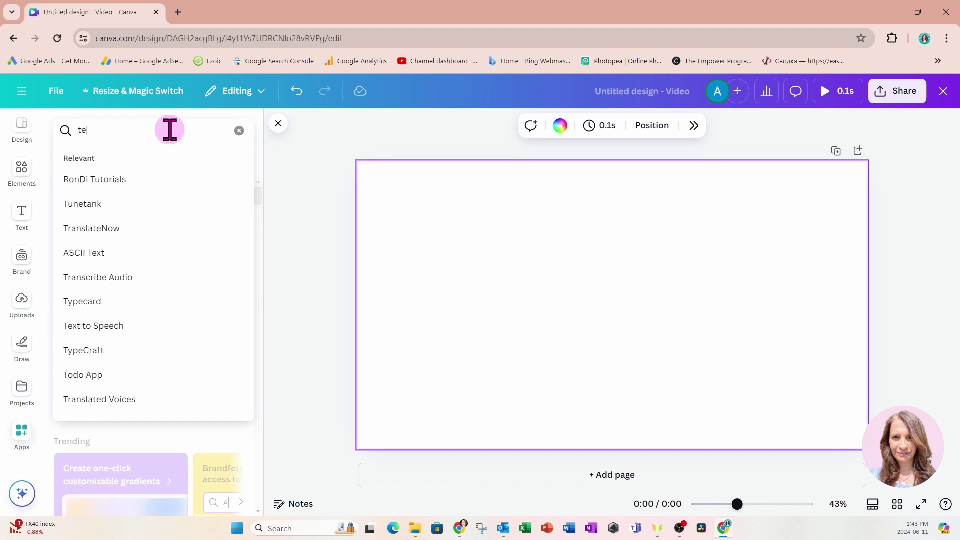
type("xt maker")
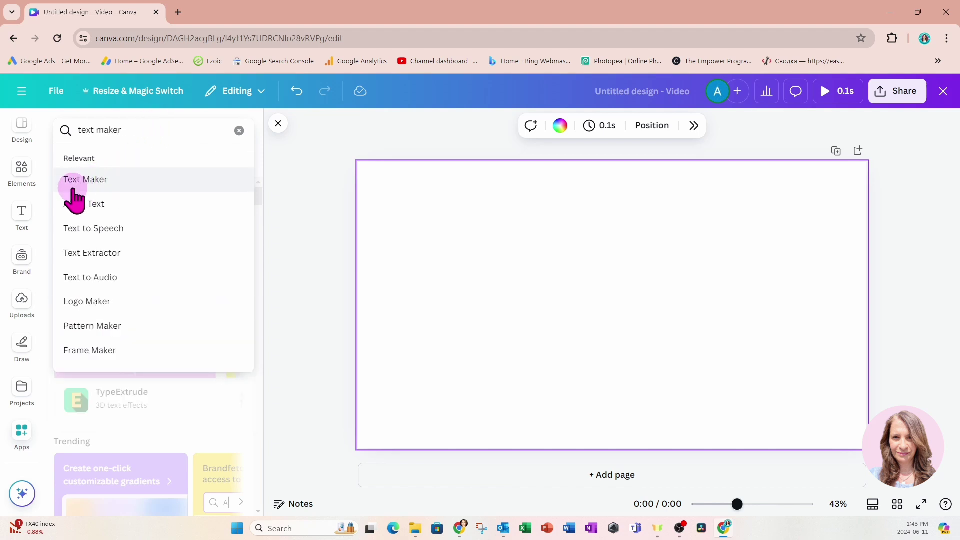
left_click(118, 182)
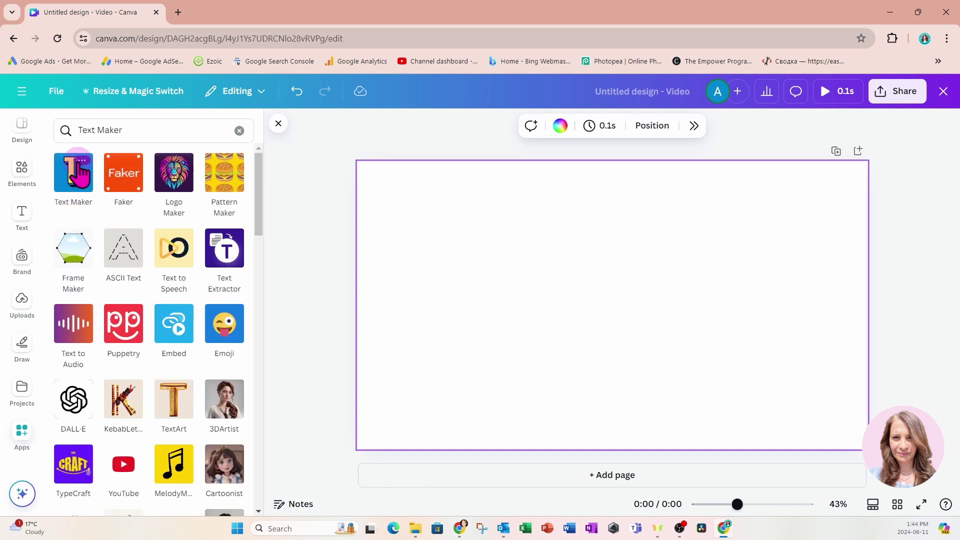
Step: Open Text Maker and browse all Effects styles, from 3d and Gold to Fire and Tattoo
left_click(73, 195)
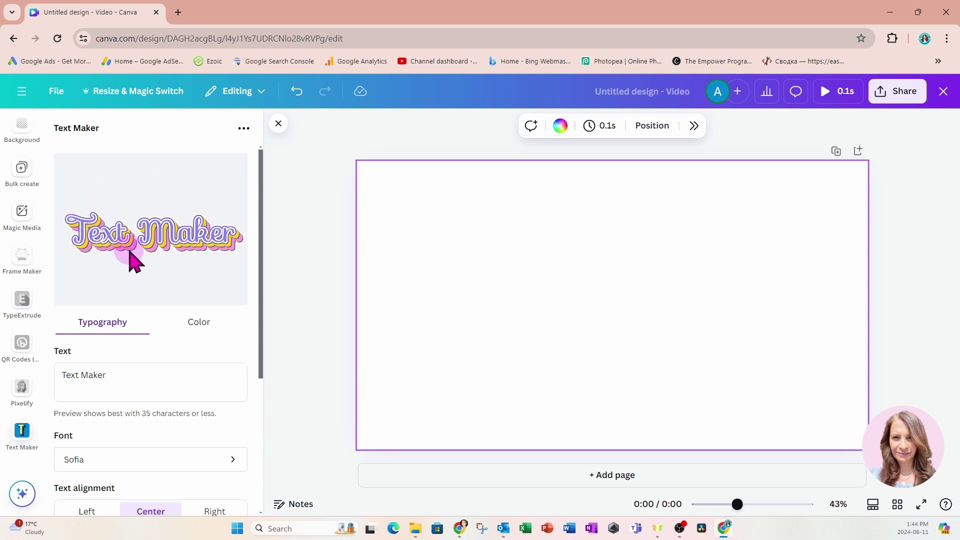
scroll(156, 272, "down", 4)
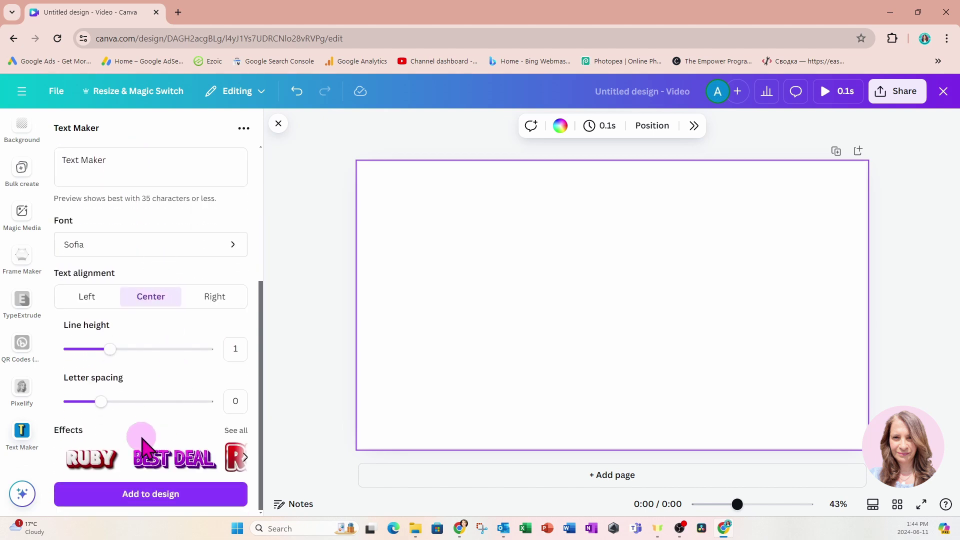
left_click(236, 431)
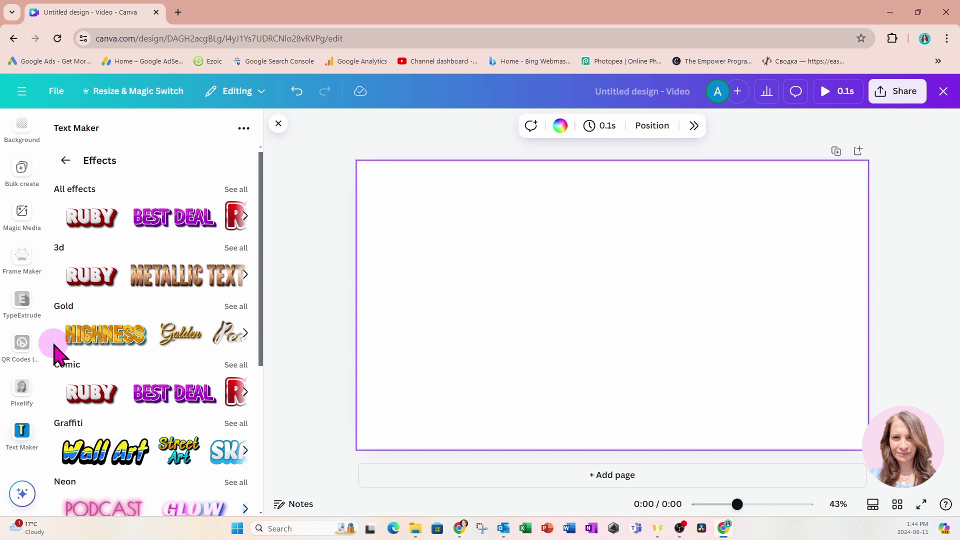
scroll(102, 345, "down", 1)
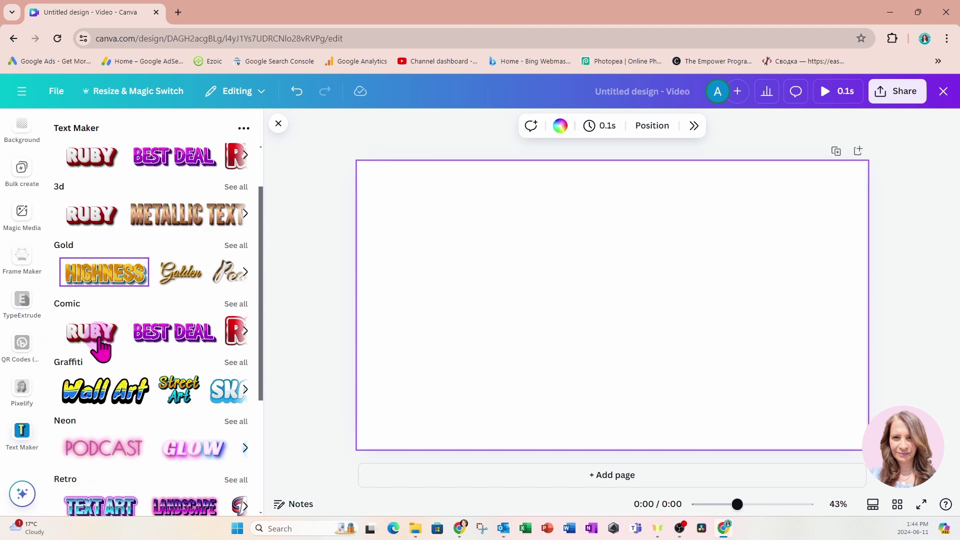
scroll(80, 312, "down", 1)
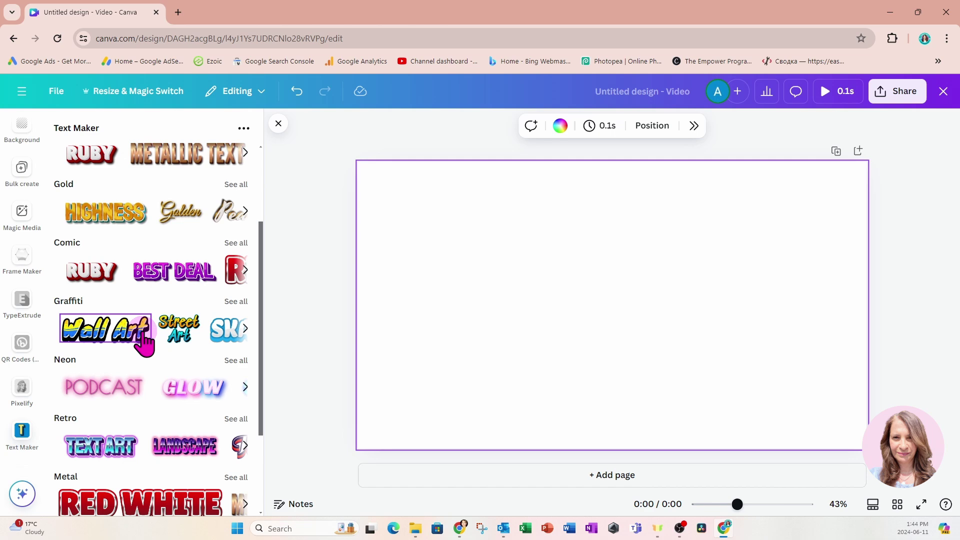
scroll(145, 345, "down", 2)
scroll(145, 345, "down", 1)
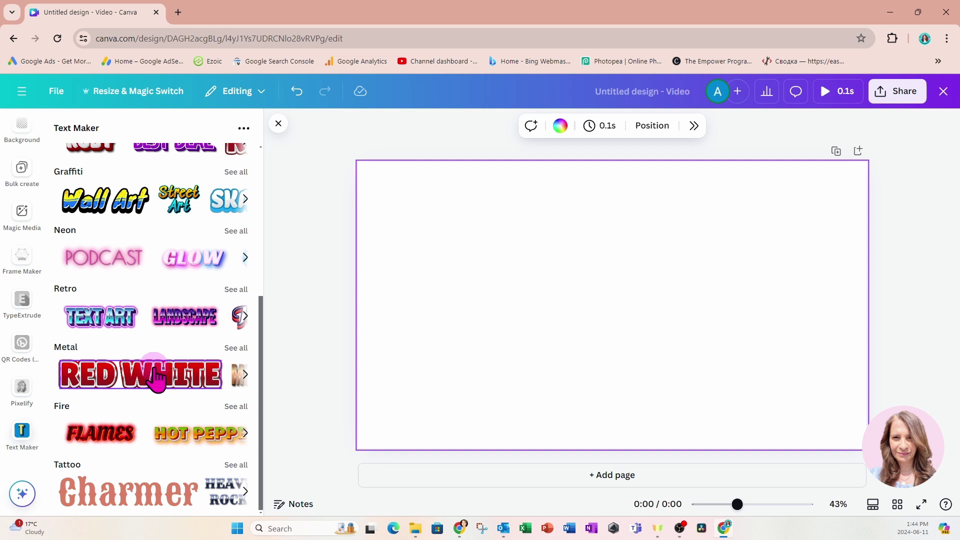
scroll(155, 377, "up", 5)
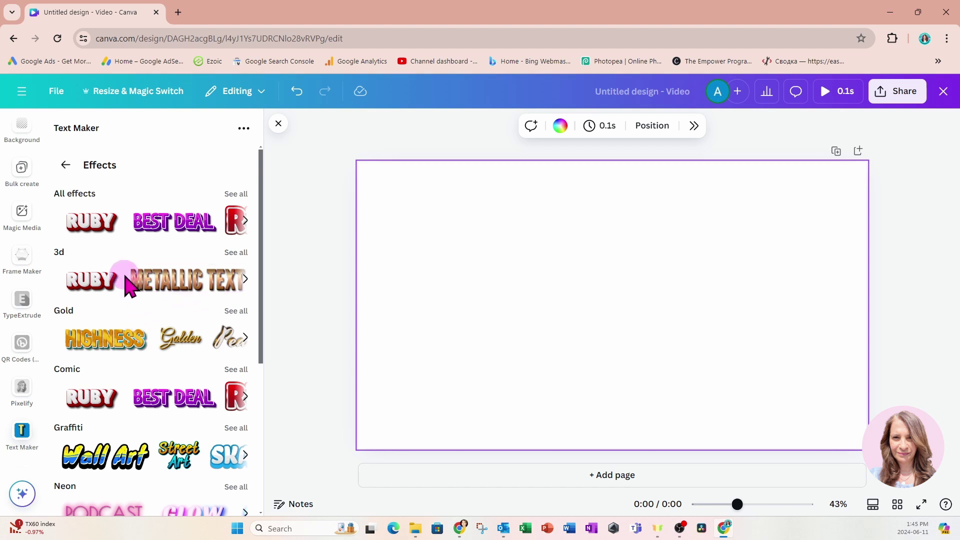
left_click(76, 285)
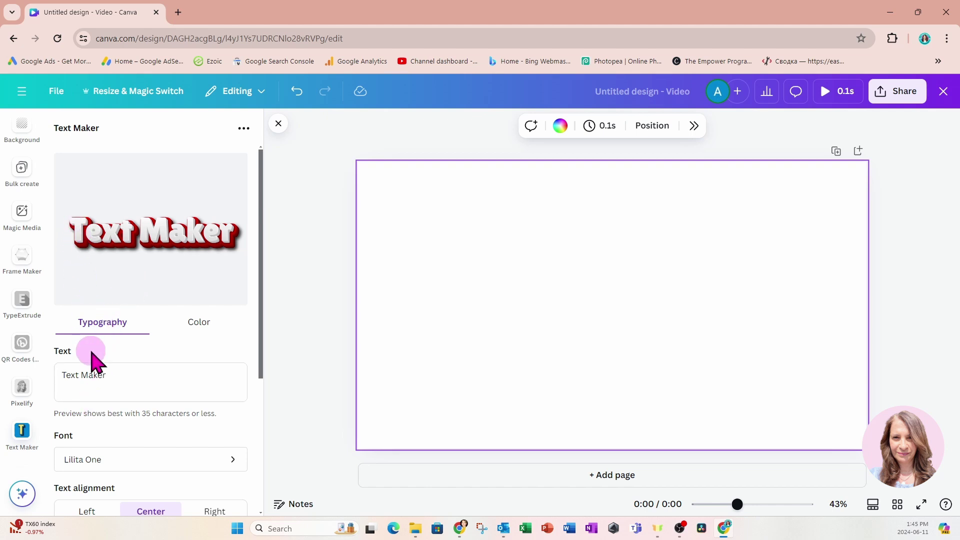
left_click_drag(106, 375, 45, 385)
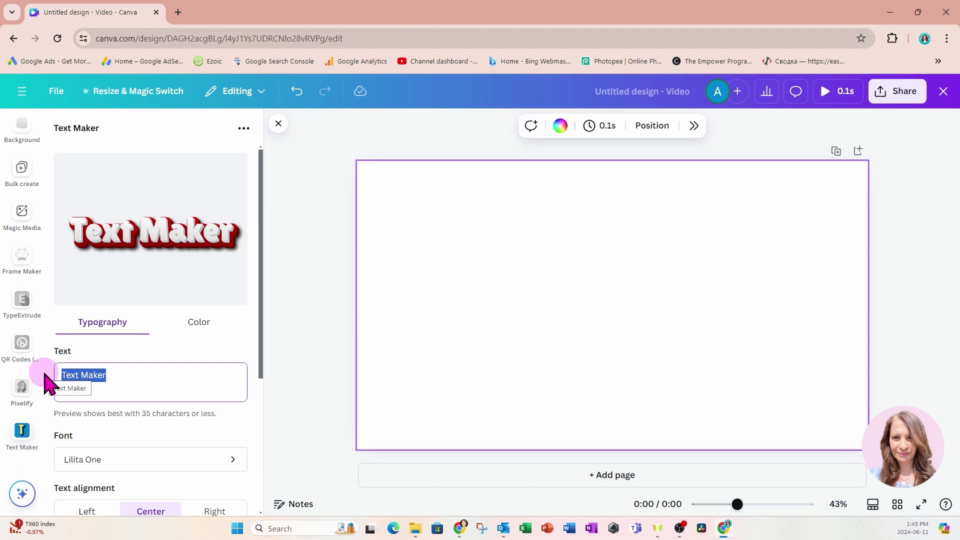
type("Bo")
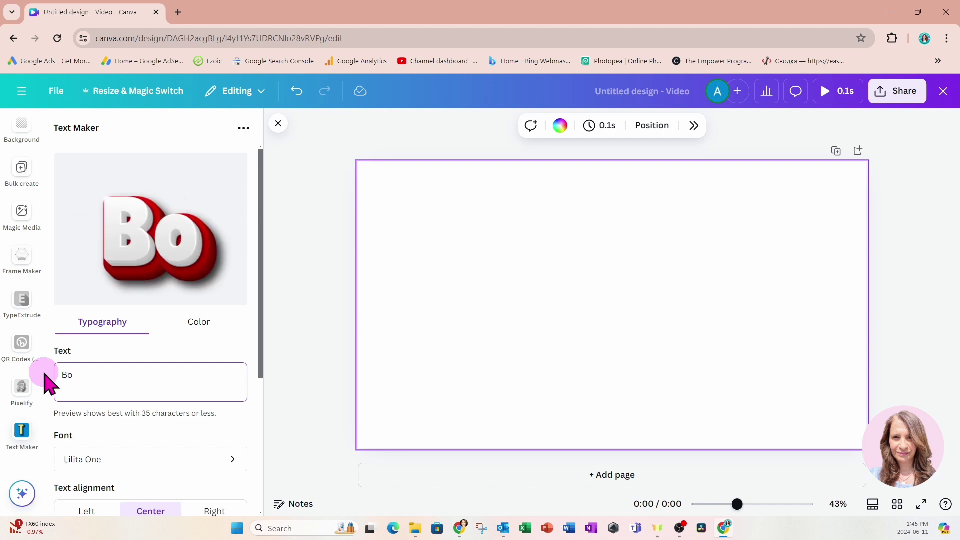
type("go")
key("BackSpace")
key("BackSpace")
key("BackSpace")
type("OGO")
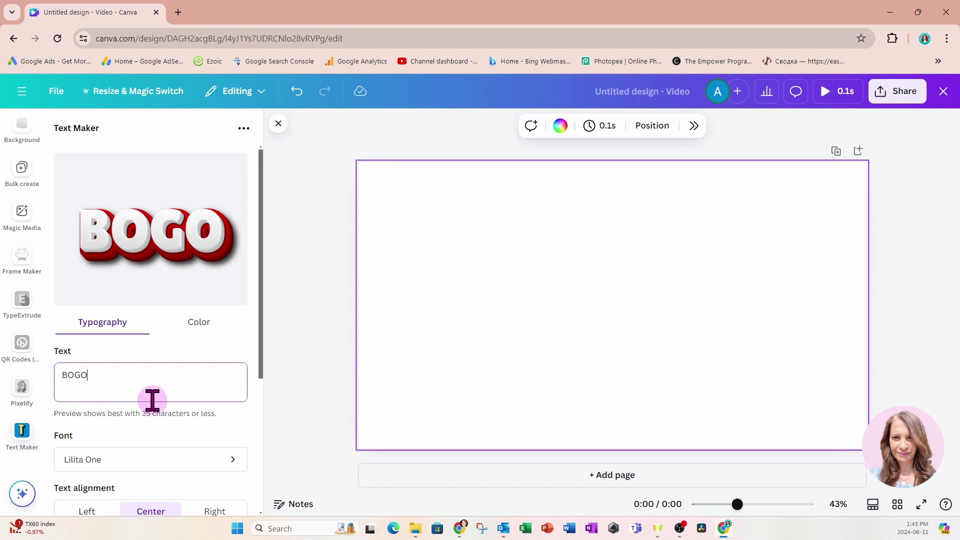
scroll(153, 397, "down", 1)
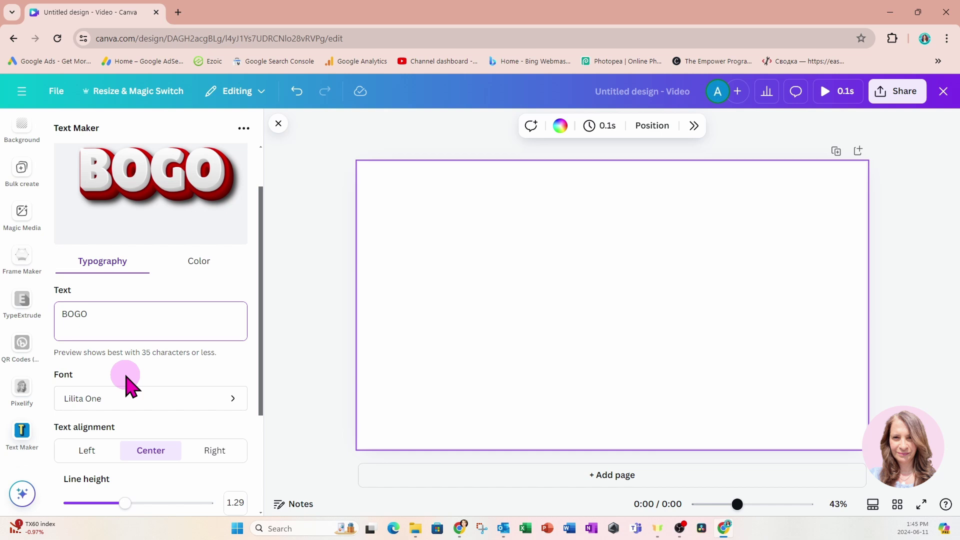
scroll(129, 370, "up", 1)
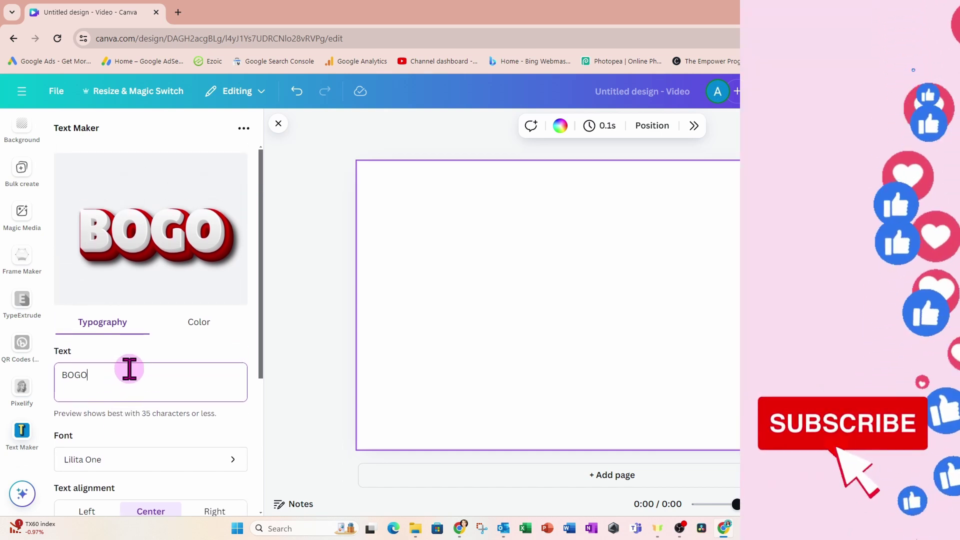
scroll(129, 370, "down", 2)
scroll(129, 368, "up", 2)
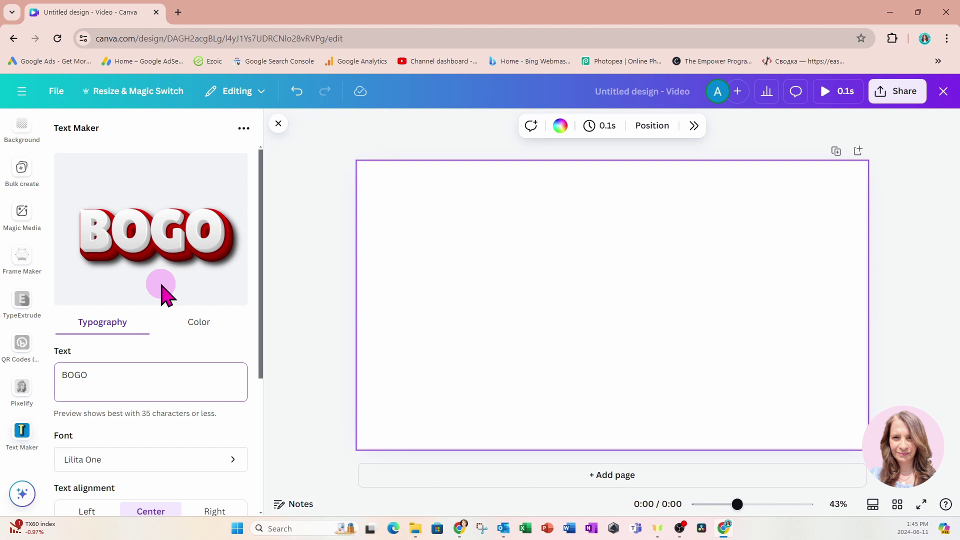
scroll(113, 461, "down", 1)
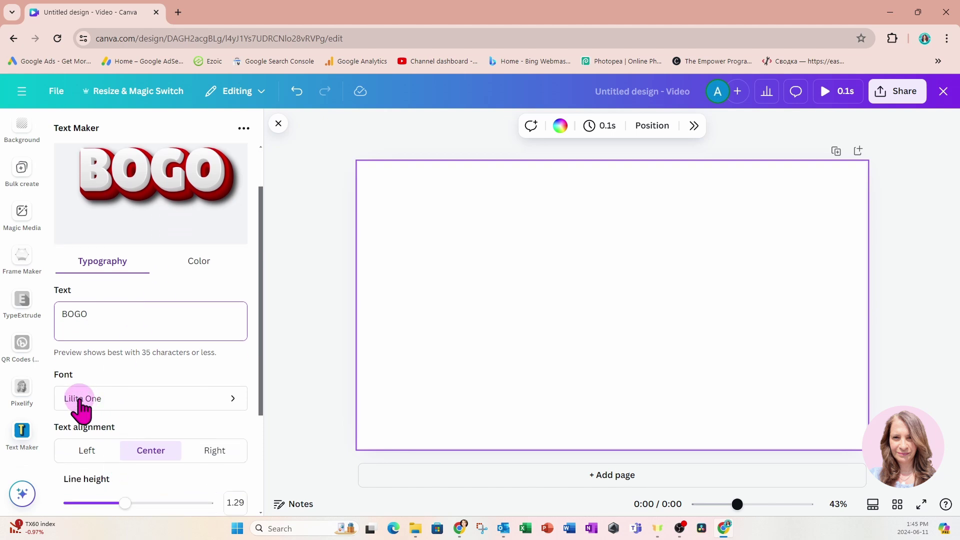
left_click(234, 403)
scroll(212, 245, "down", 1)
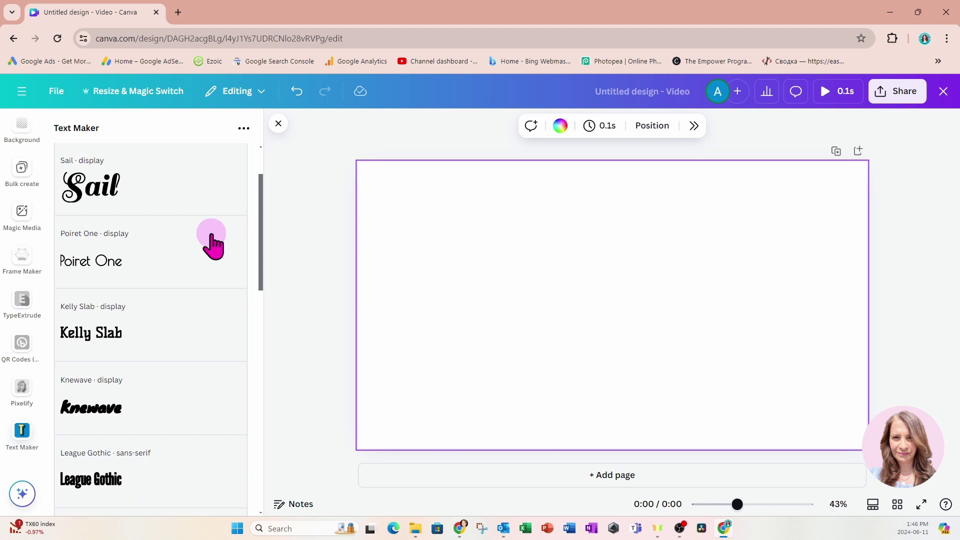
scroll(213, 245, "down", 7)
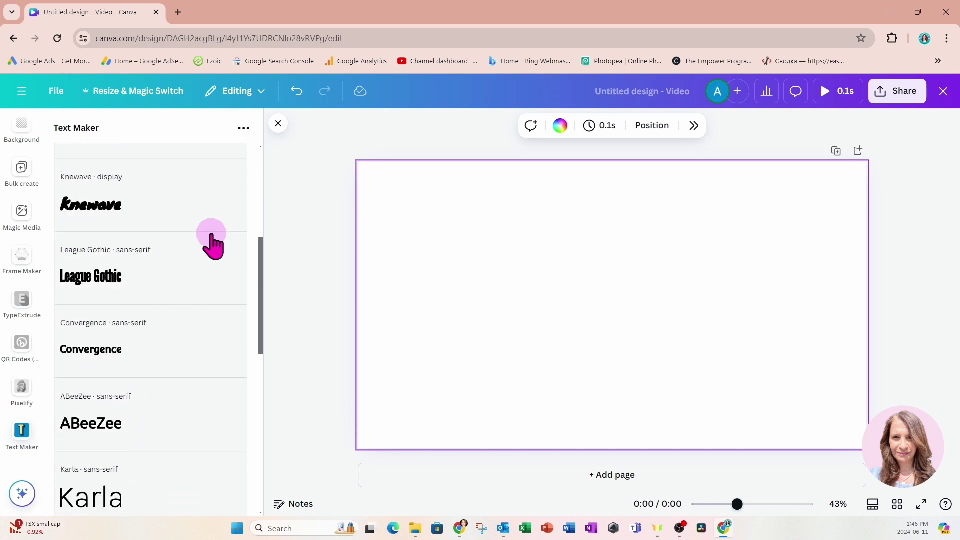
scroll(212, 244, "down", 10)
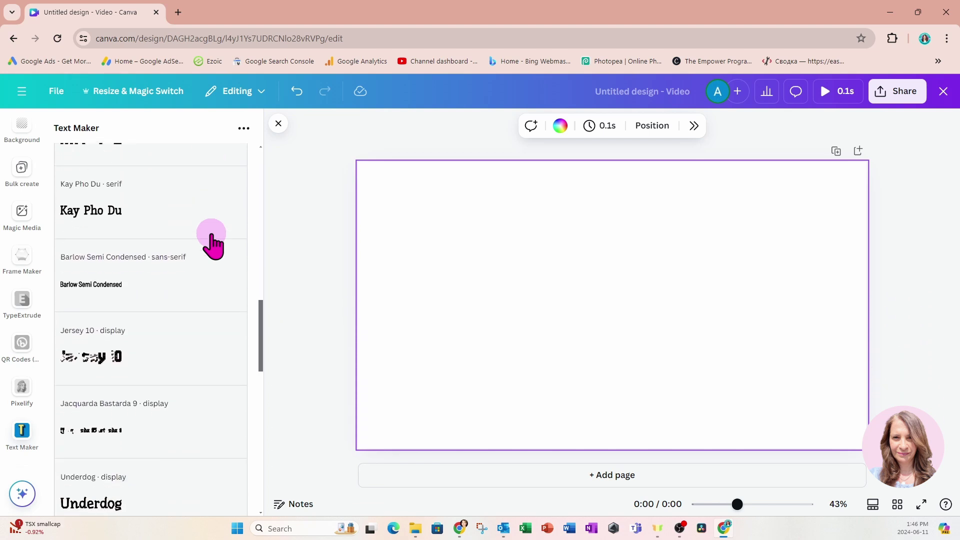
scroll(212, 245, "down", 1)
scroll(210, 246, "up", 10)
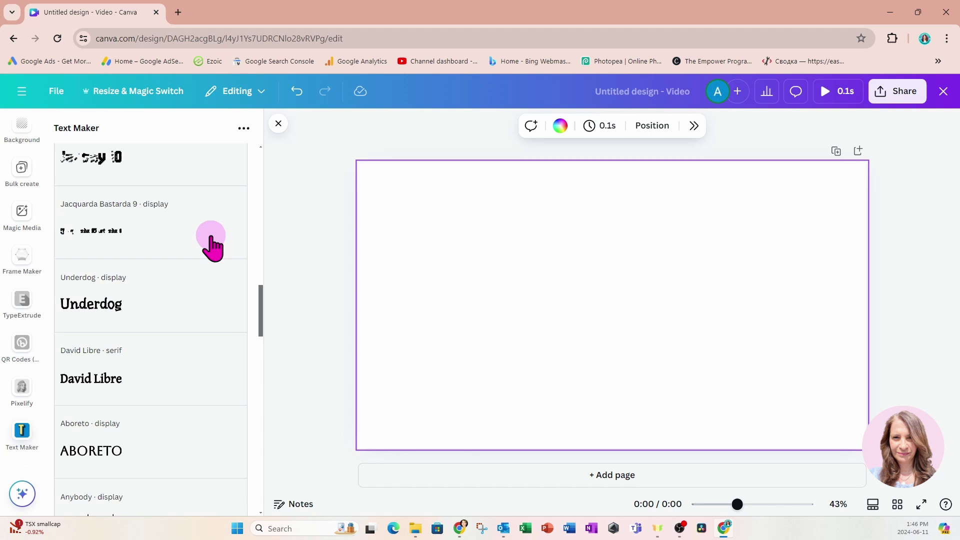
scroll(152, 193, "up", 4)
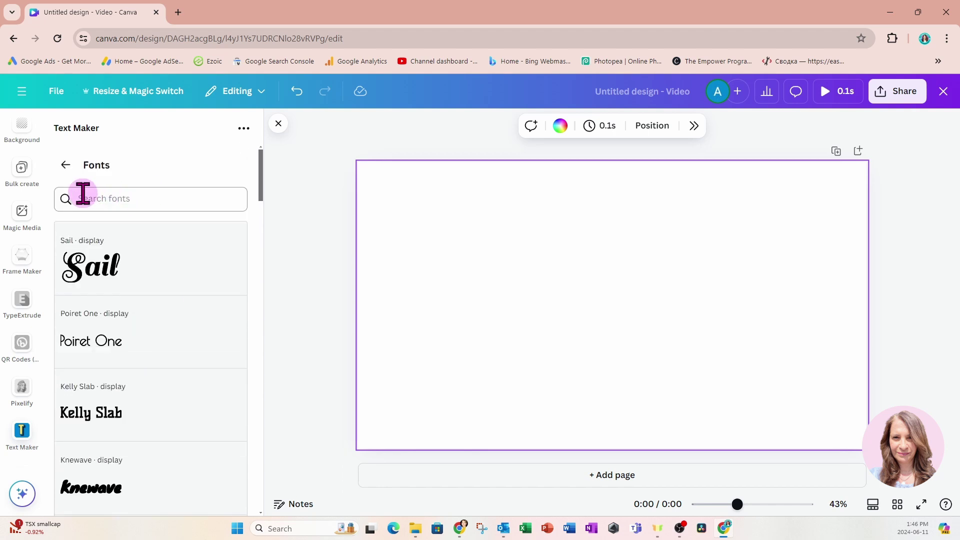
left_click(65, 168)
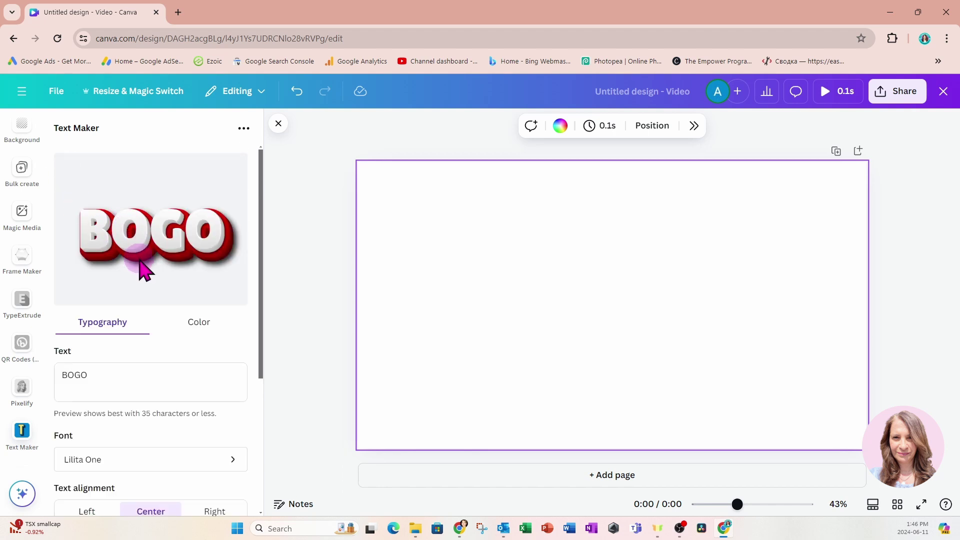
Step: Add 'SALE' on a second line below 'BOGO' in the text box
scroll(142, 270, "down", 1)
scroll(142, 270, "down", 1)
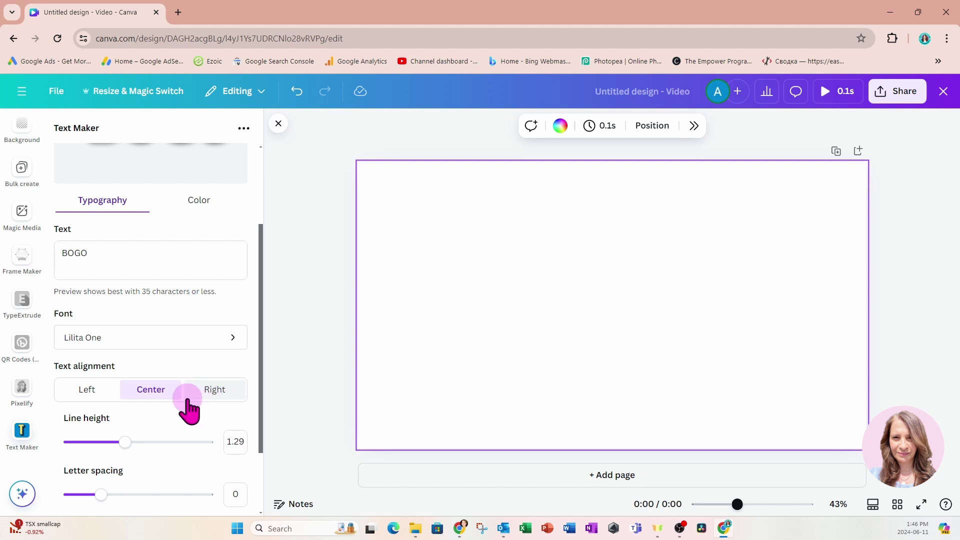
scroll(185, 401, "up", 3)
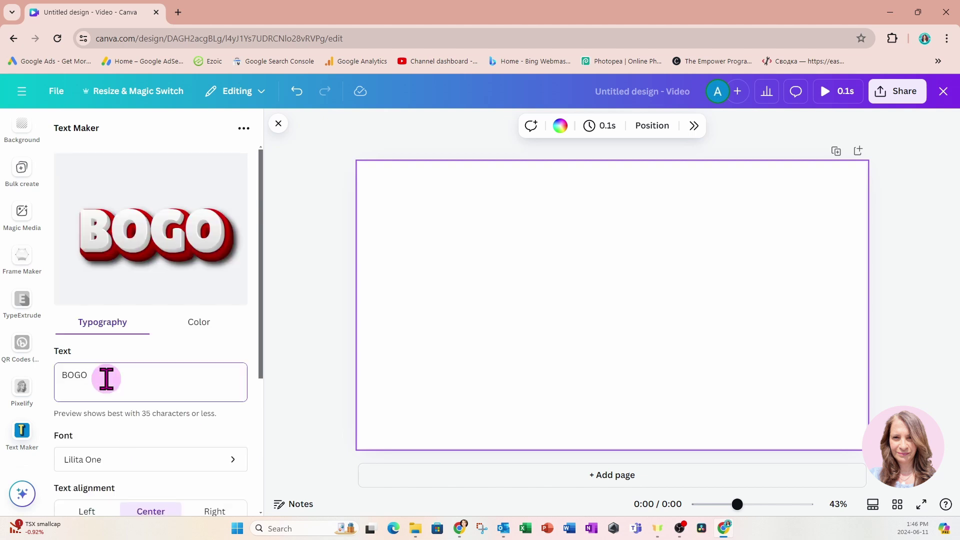
key("Return")
type("SALE")
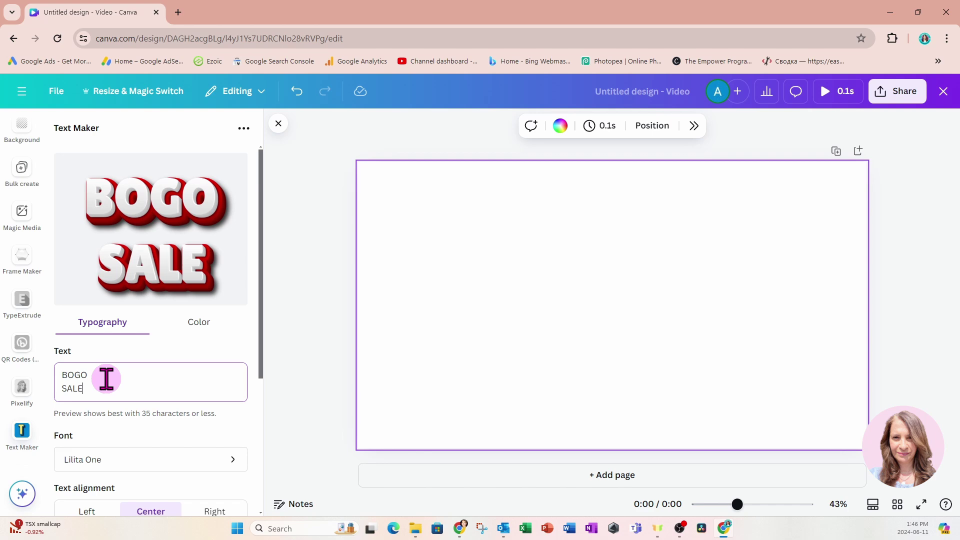
scroll(154, 343, "down", 5)
scroll(161, 349, "up", 5)
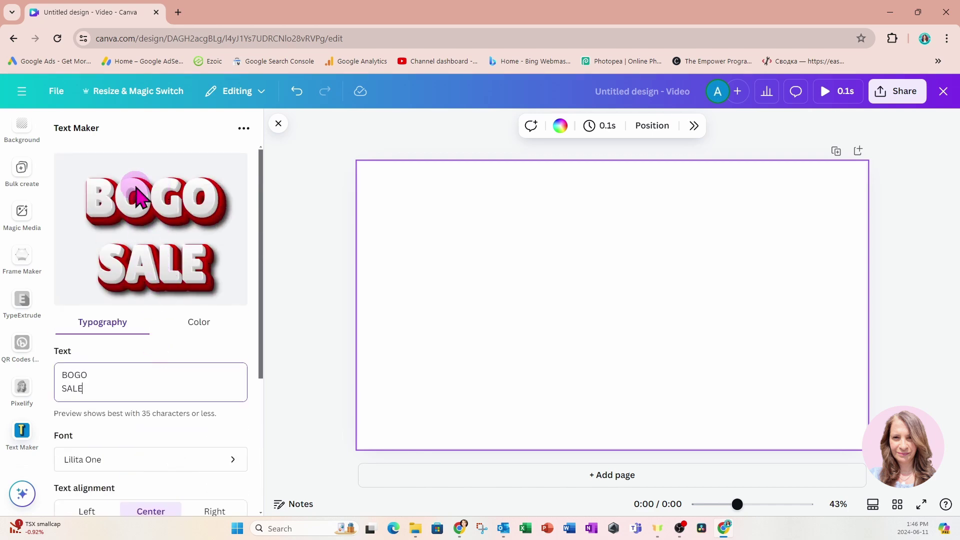
Step: Tighten the line height to 0.86
scroll(150, 295, "down", 5)
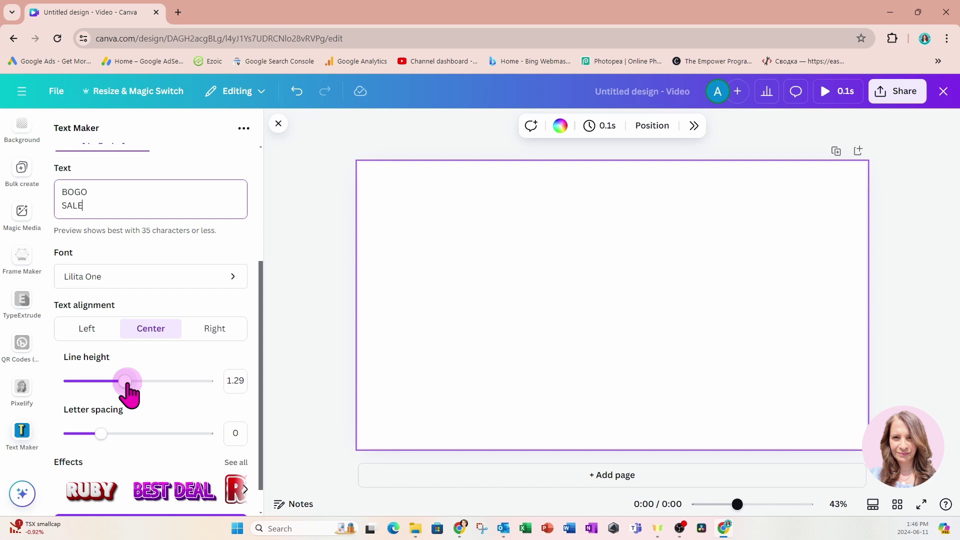
left_click_drag(126, 382, 96, 384)
scroll(97, 383, "up", 4)
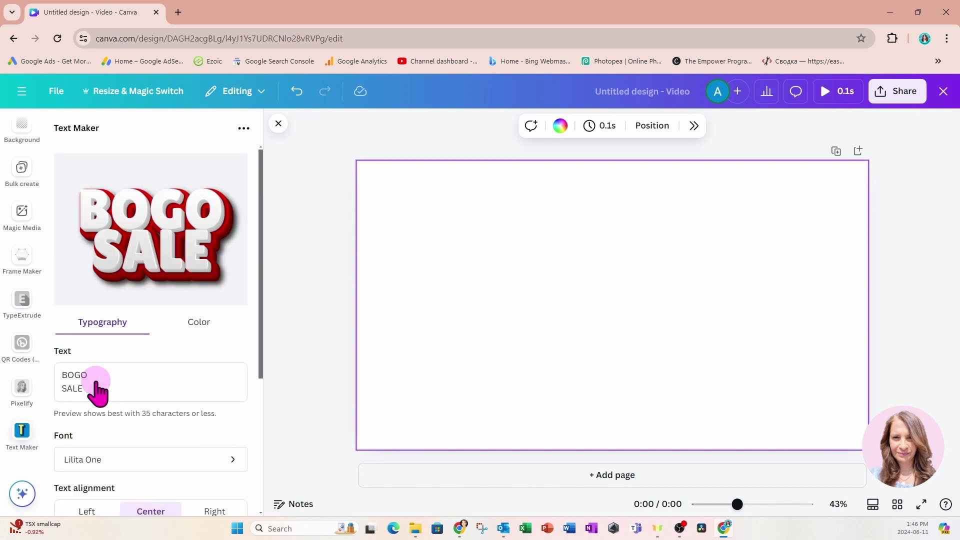
scroll(169, 372, "down", 2)
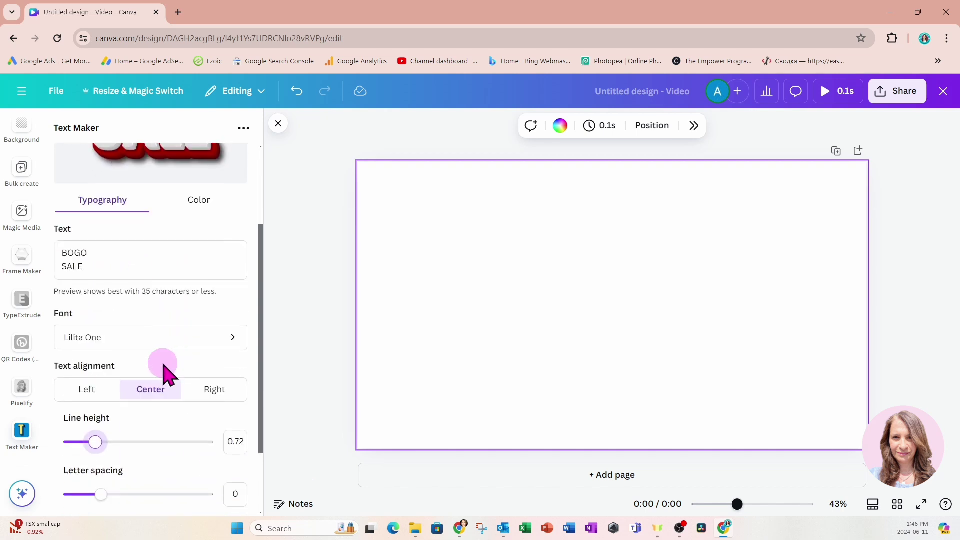
Step: Set the letter spacing to 0.04
left_click_drag(111, 446, 103, 445)
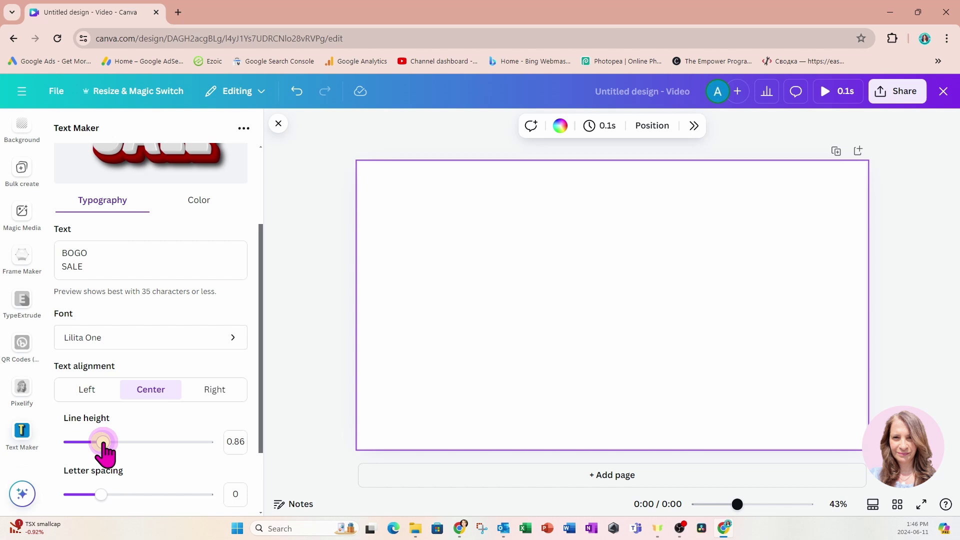
scroll(104, 453, "up", 2)
scroll(103, 449, "up", 1)
scroll(101, 452, "down", 4)
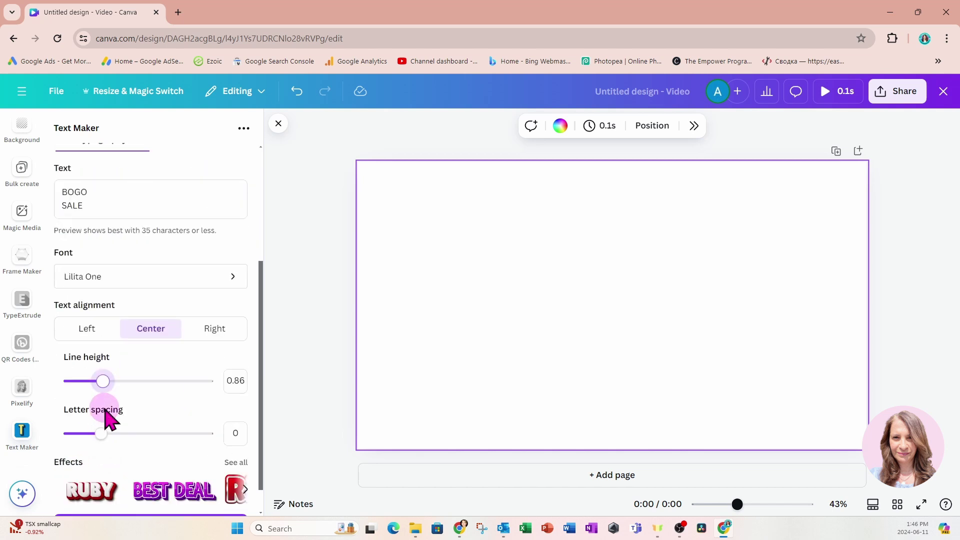
scroll(107, 415, "up", 3)
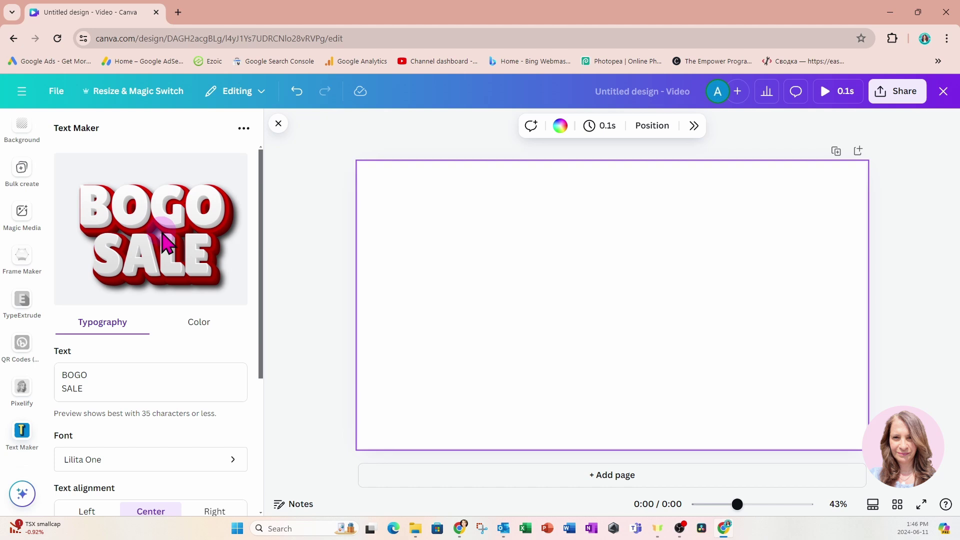
scroll(198, 248, "down", 4)
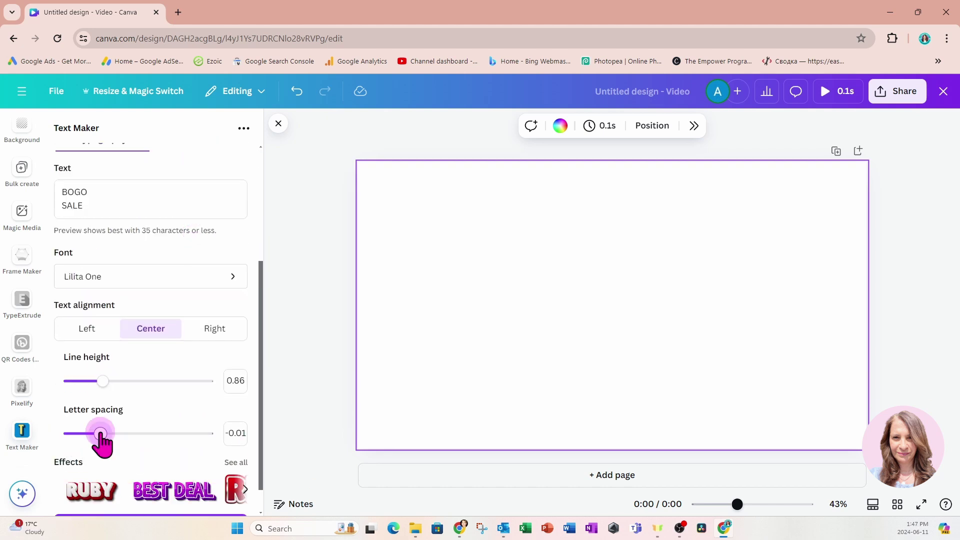
left_click_drag(100, 433, 104, 434)
scroll(105, 443, "up", 4)
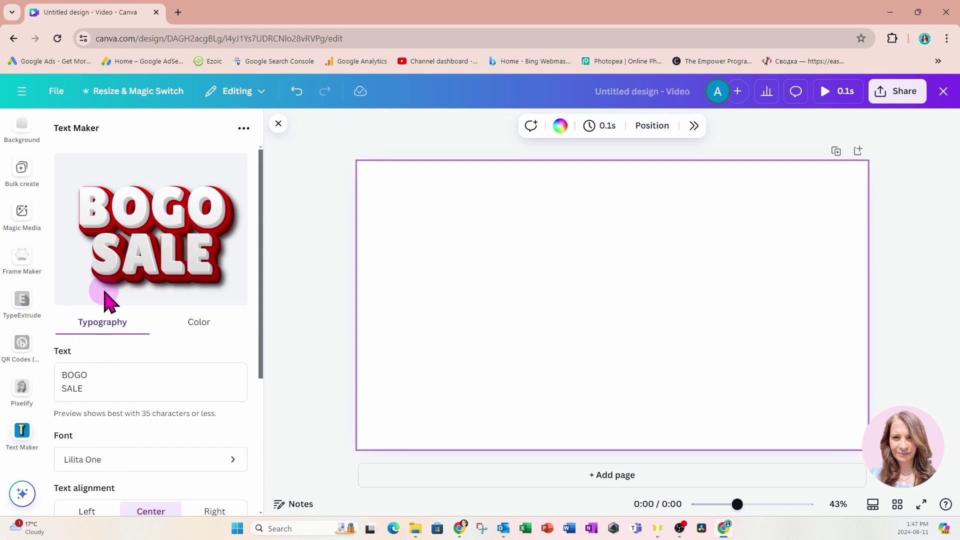
scroll(125, 300, "down", 5)
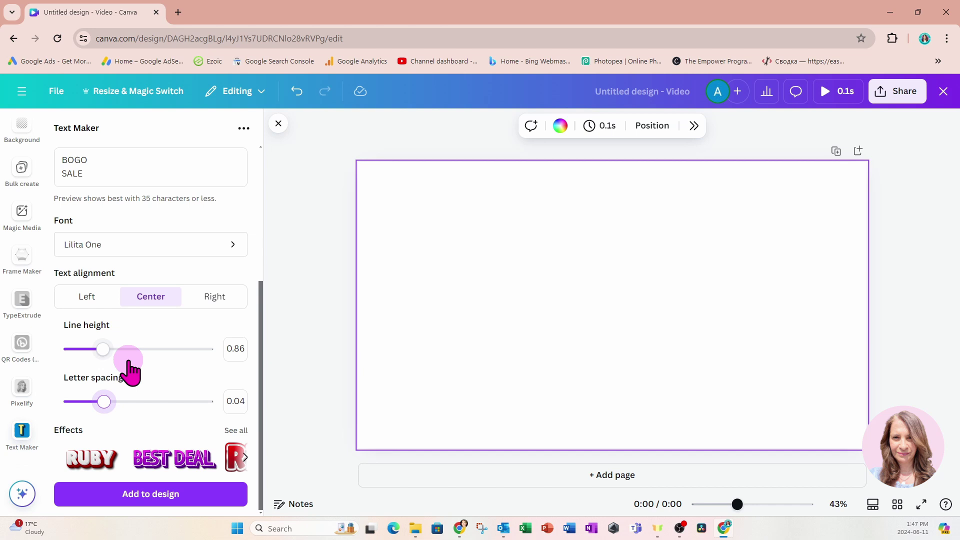
Step: Add the BOGO SALE image to the design and review its effect colours
left_click(134, 495)
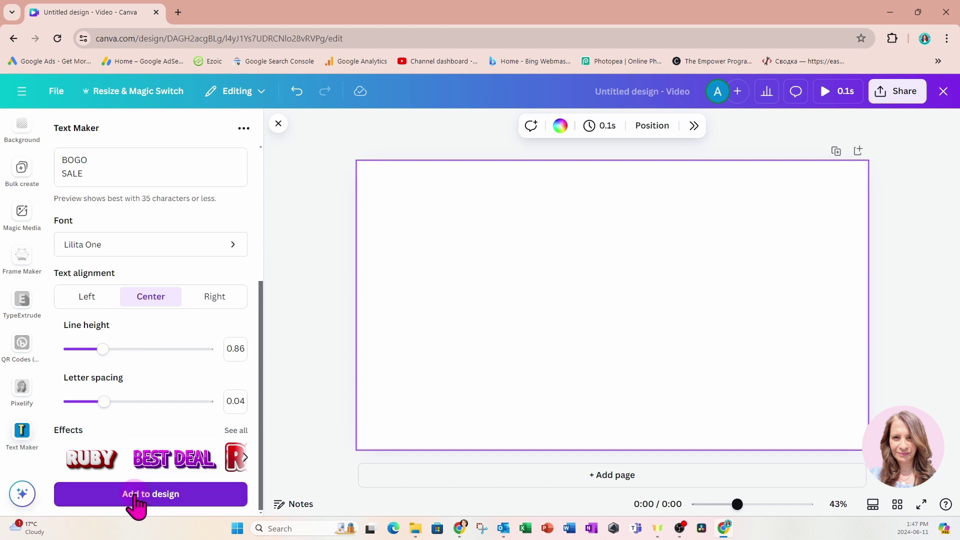
scroll(124, 407, "up", 3)
scroll(123, 408, "up", 2)
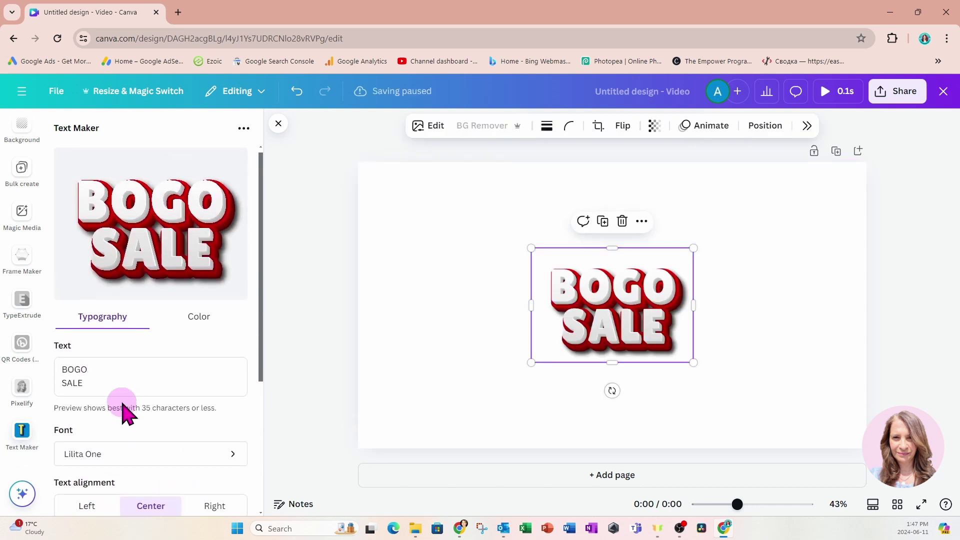
left_click(192, 324)
scroll(189, 373, "down", 2)
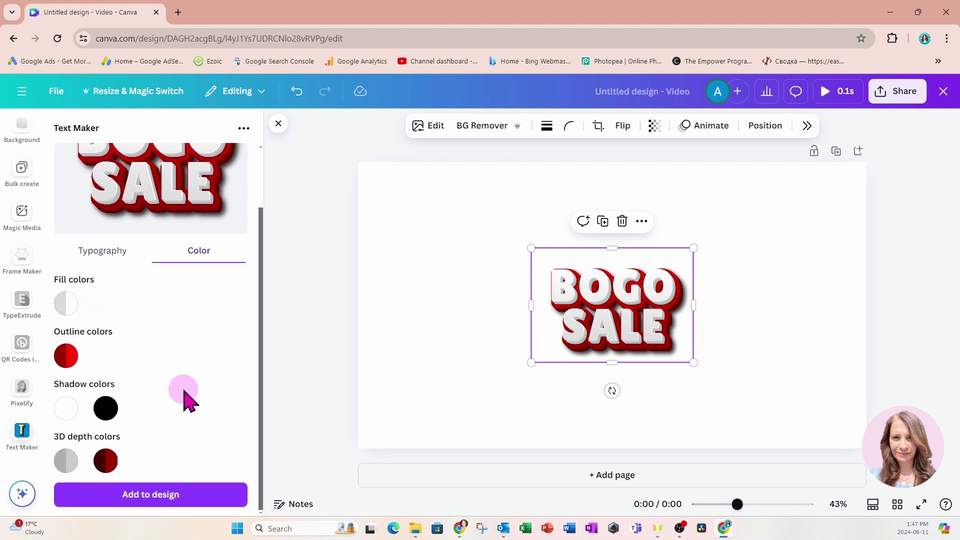
scroll(184, 397, "up", 2)
Step: Move the BOGO SALE image toward the page's upper left
left_click_drag(605, 320, 451, 250)
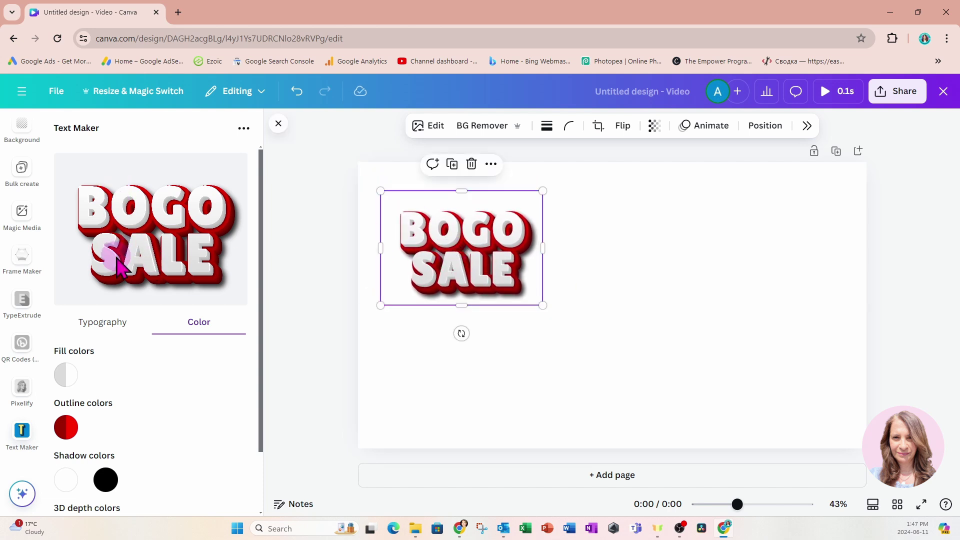
scroll(118, 270, "down", 2)
scroll(120, 268, "up", 2)
left_click(92, 323)
scroll(90, 330, "down", 2)
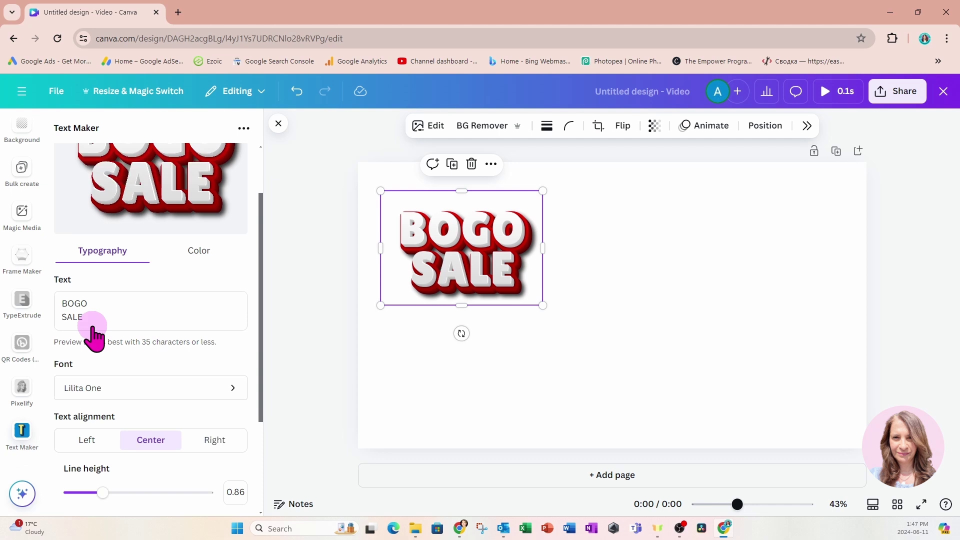
scroll(92, 333, "down", 3)
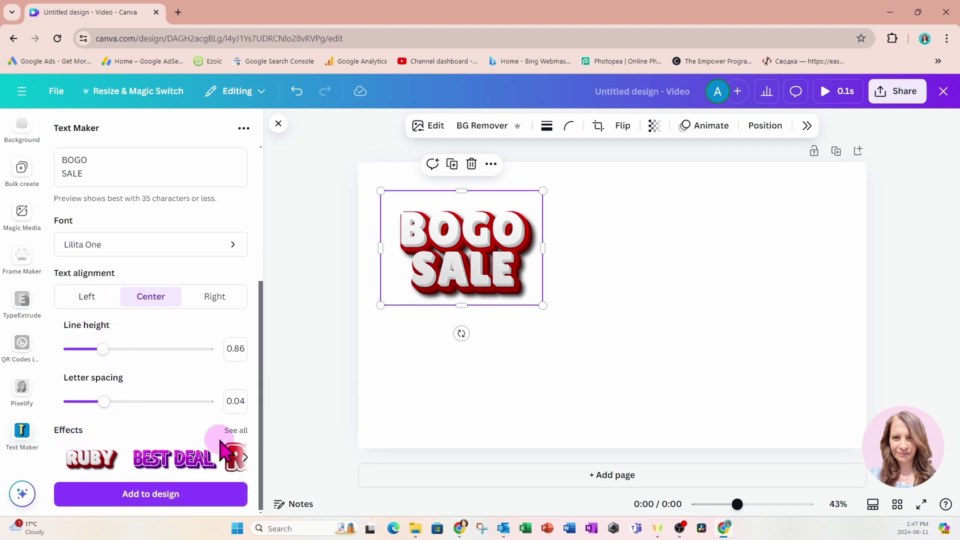
Step: Apply the Wall Art graffiti effect and change the text to 'Graffiti' over 'Effect'
left_click(235, 434)
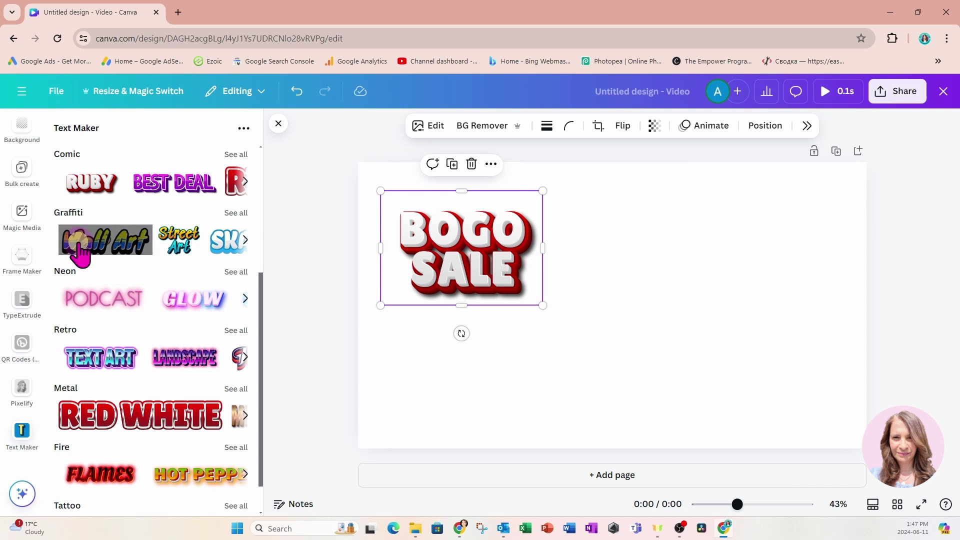
left_click(80, 253)
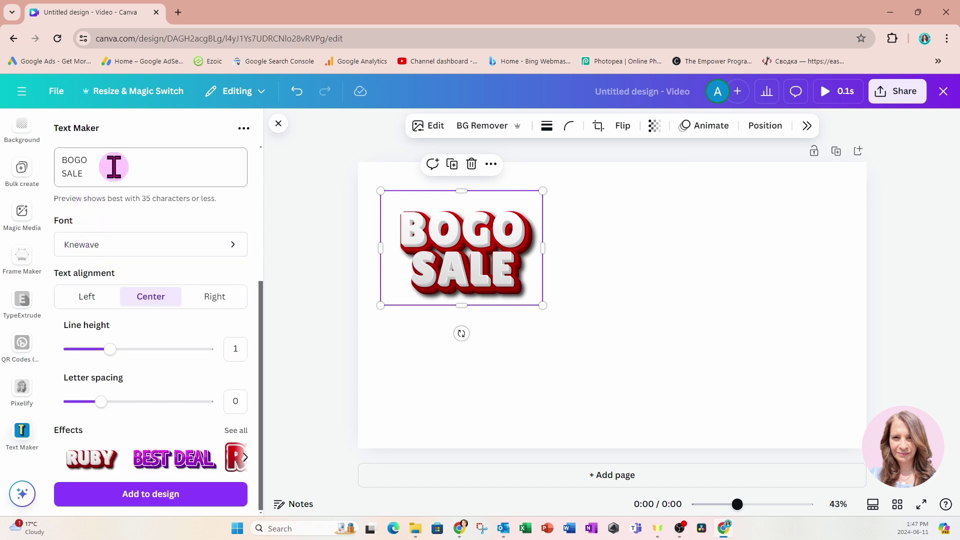
left_click_drag(108, 176, 47, 160)
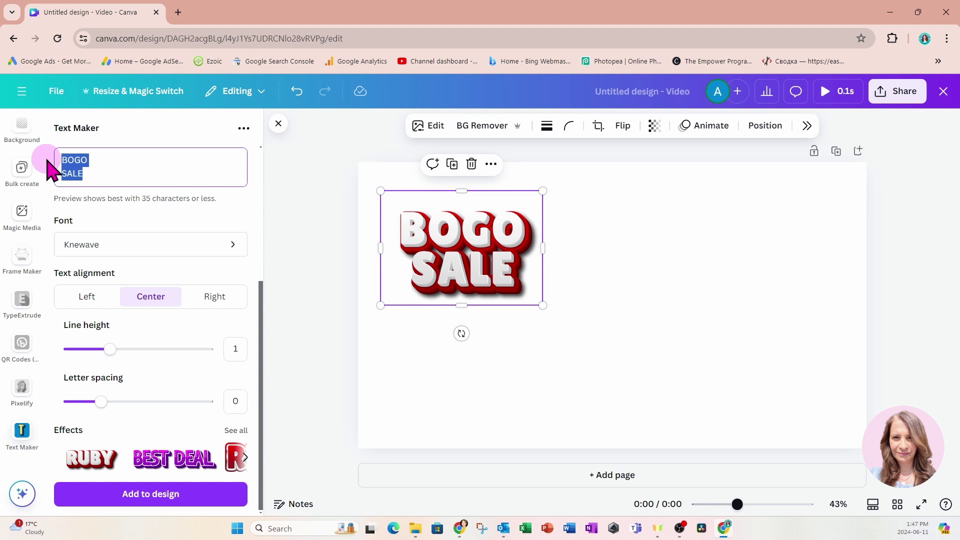
type("Graffiti Effect")
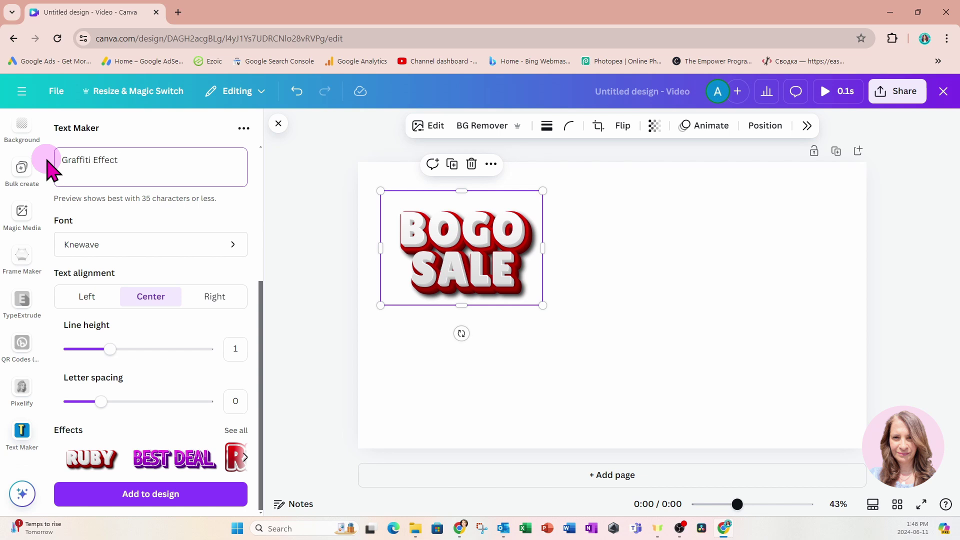
left_click_drag(93, 161, 102, 160)
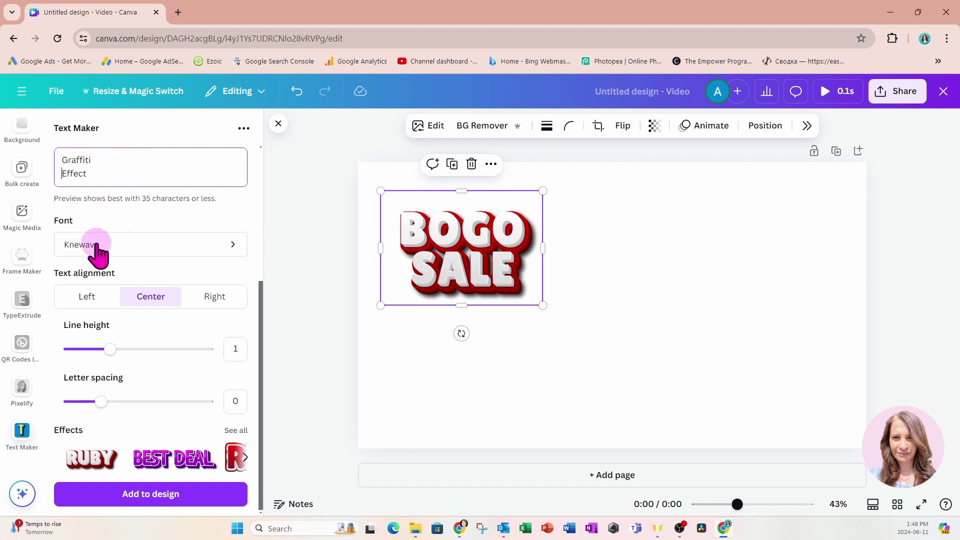
Step: Change the Graffiti Effect font to Sail
left_click(234, 244)
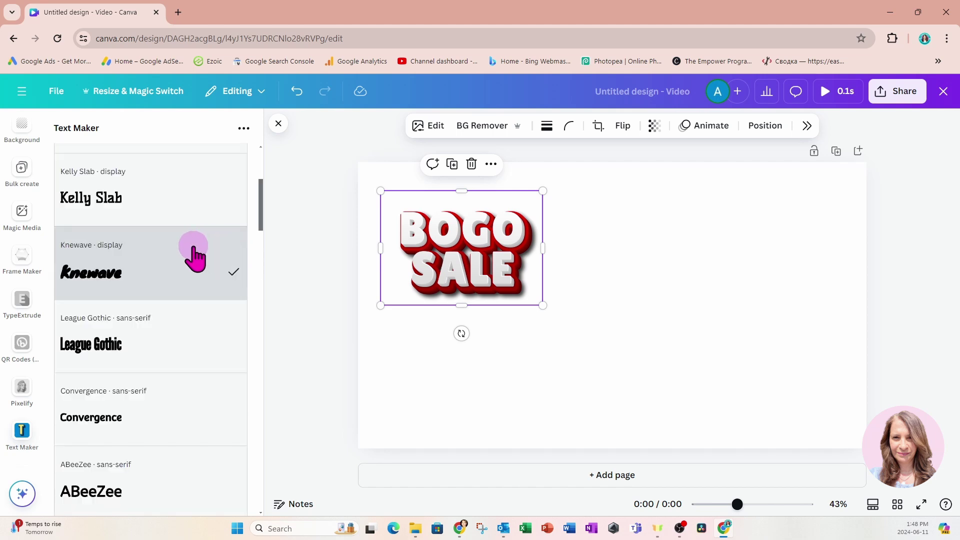
scroll(193, 257, "down", 4)
scroll(193, 257, "up", 8)
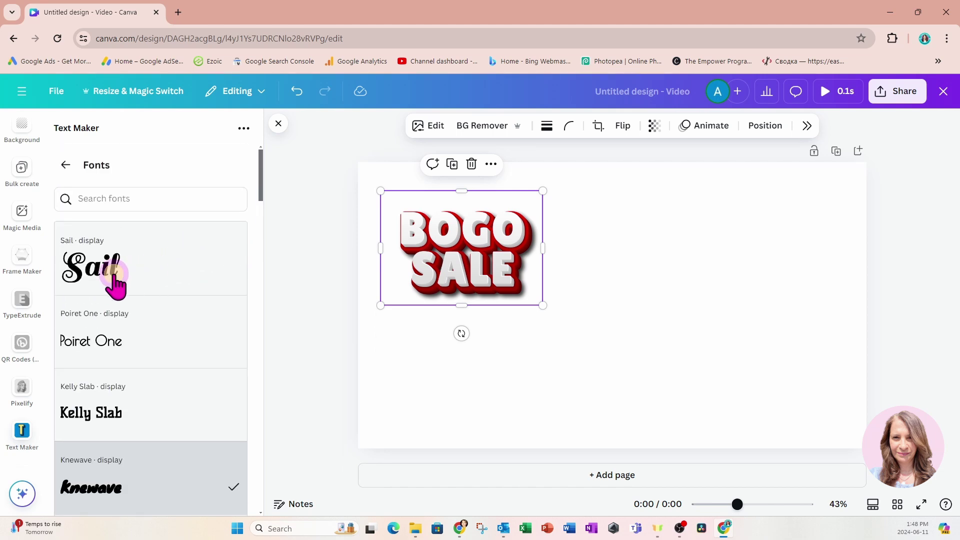
left_click(115, 283)
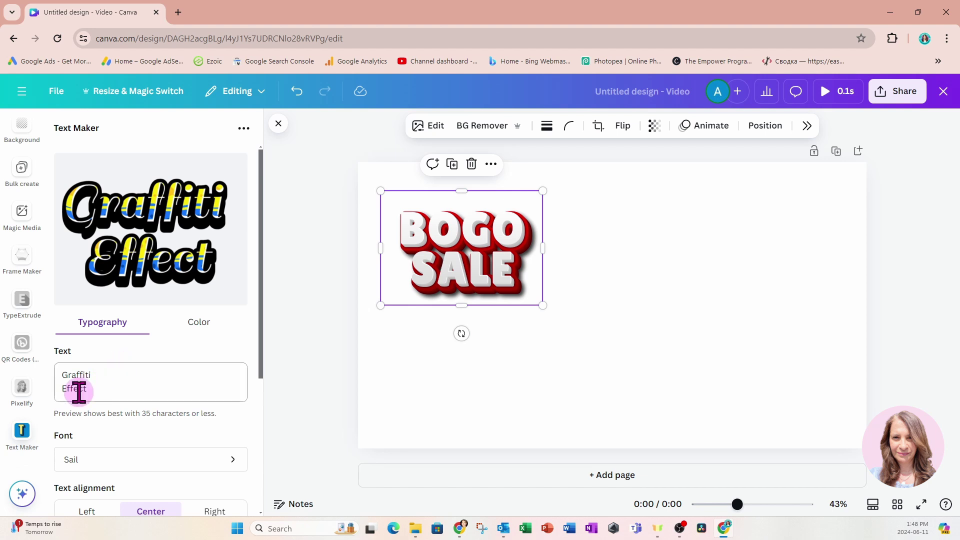
Step: Reduce the line height to bring the two lines closer
scroll(90, 418, "down", 1)
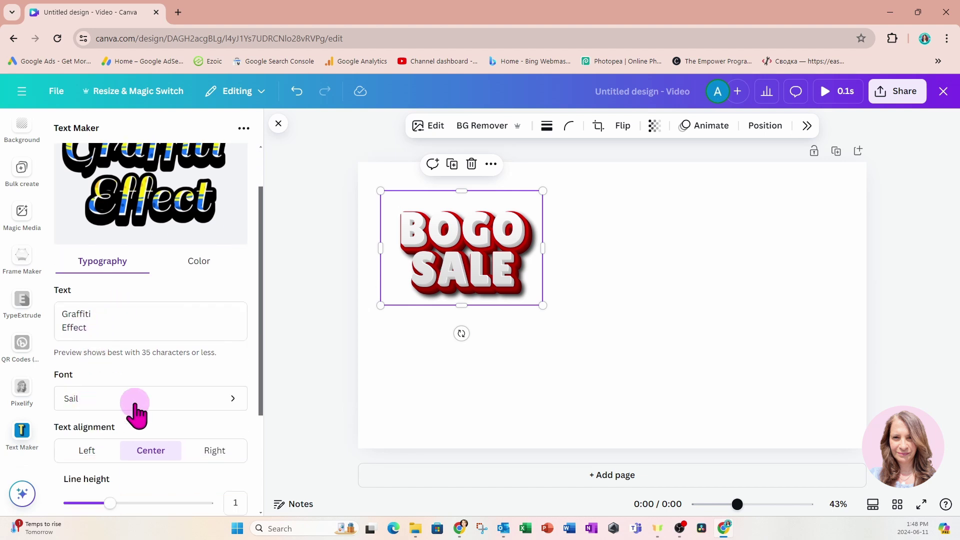
scroll(135, 364, "up", 1)
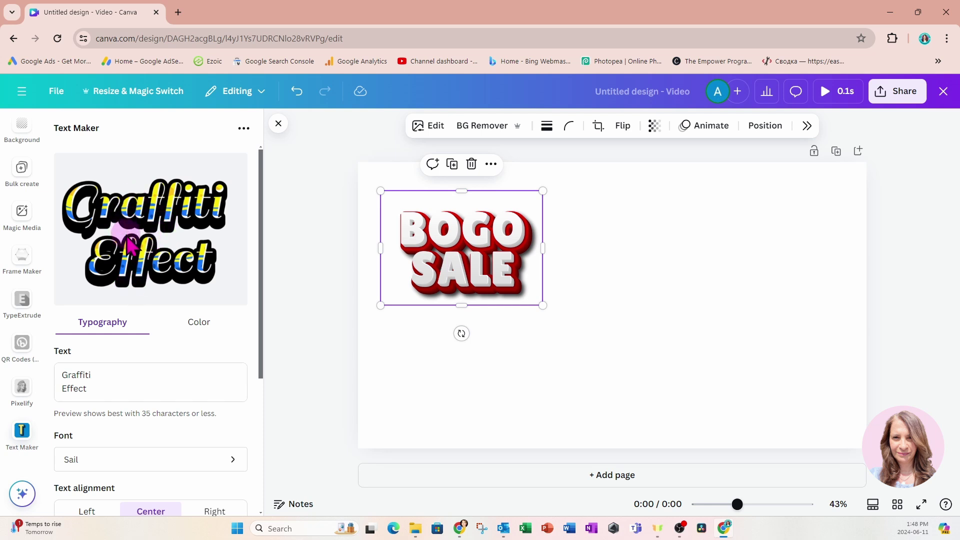
scroll(123, 280, "down", 3)
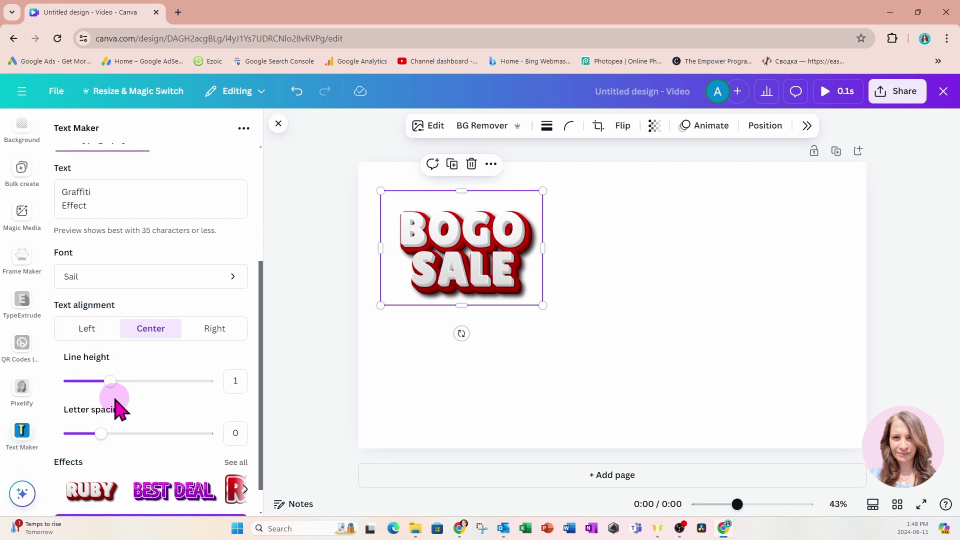
scroll(113, 406, "up", 3)
scroll(114, 398, "down", 3)
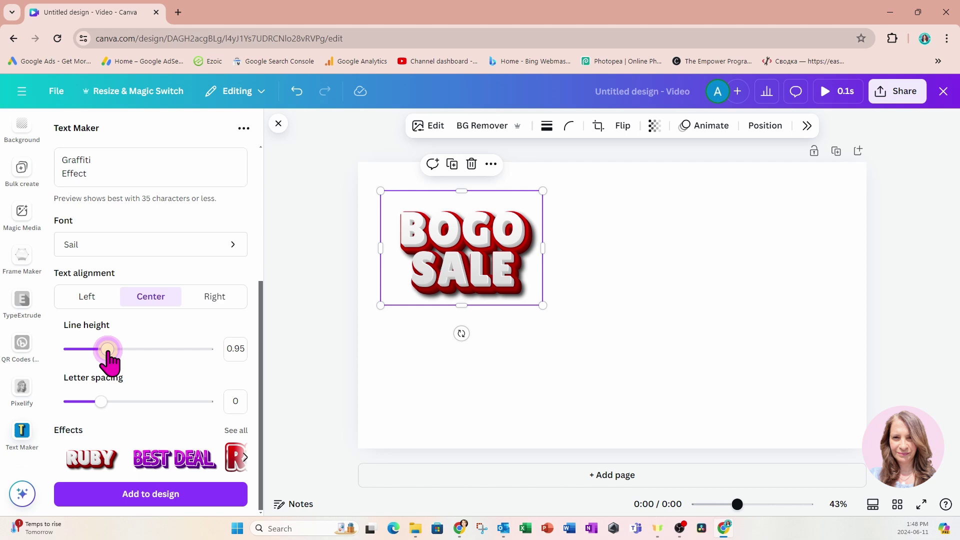
left_click_drag(108, 355, 92, 357)
scroll(95, 361, "up", 3)
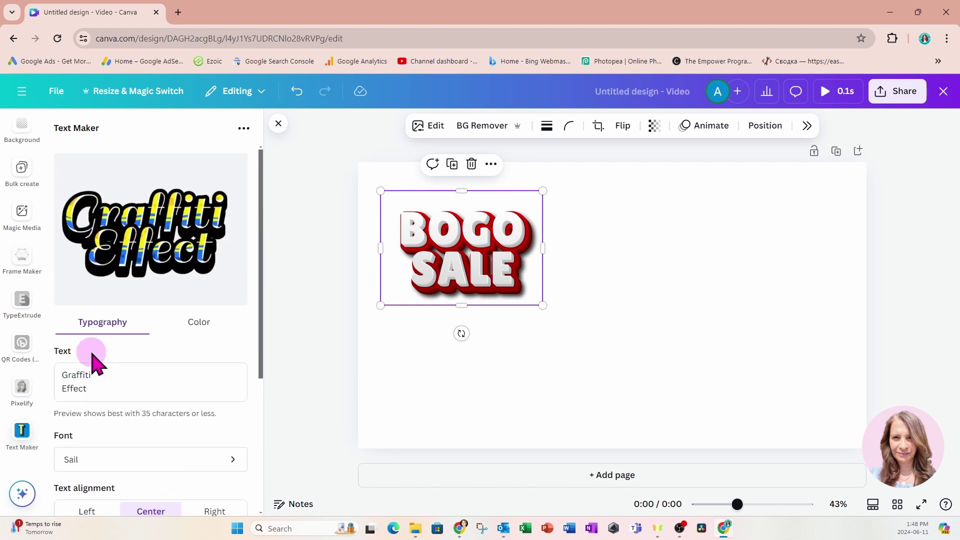
scroll(96, 361, "down", 5)
Step: In the Color settings, shift the black 3D depth colour's hue toward yellow-green
scroll(95, 361, "up", 5)
left_click(199, 325)
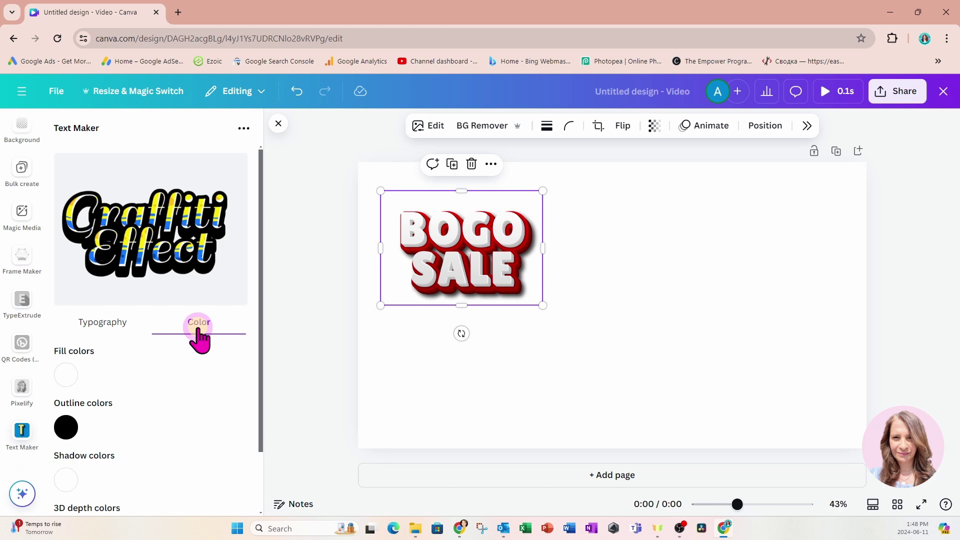
scroll(176, 396, "down", 2)
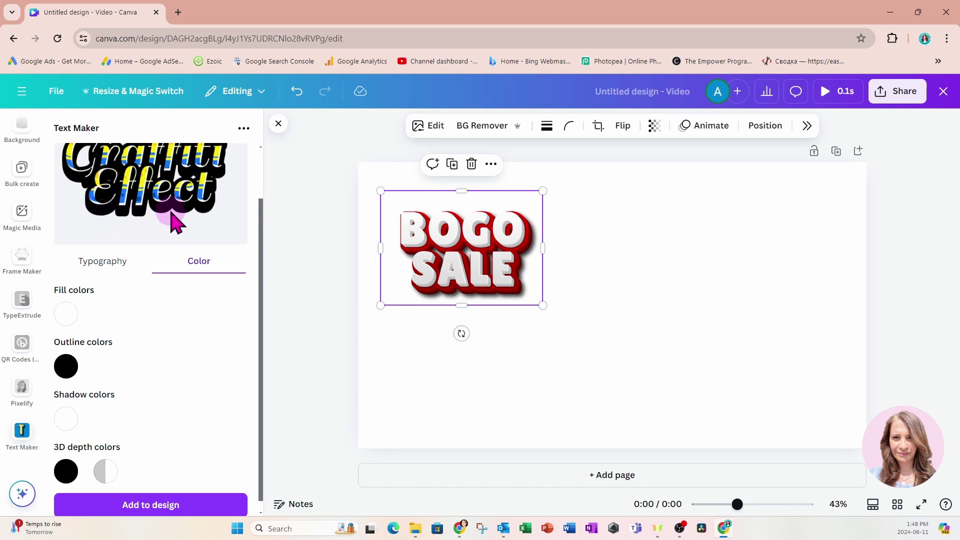
scroll(152, 345, "down", 1)
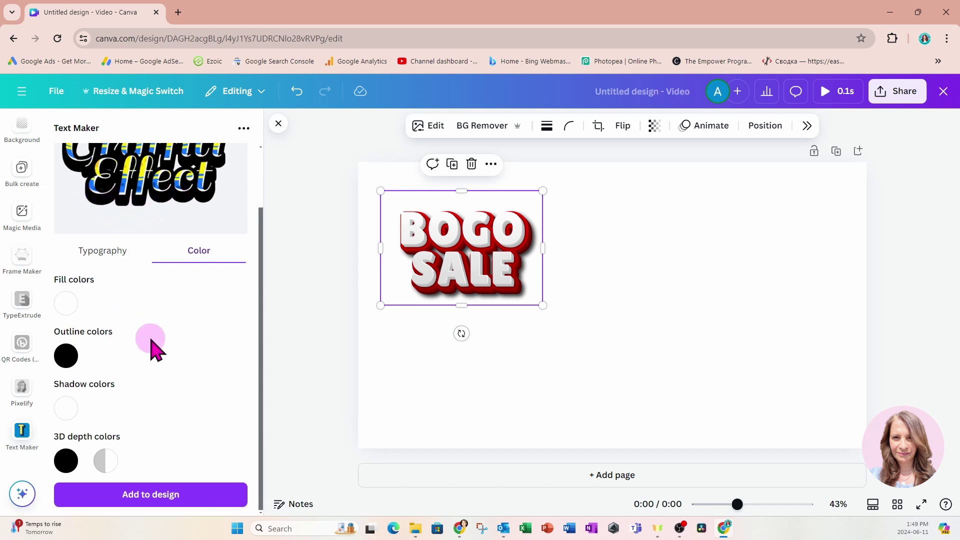
left_click(67, 461)
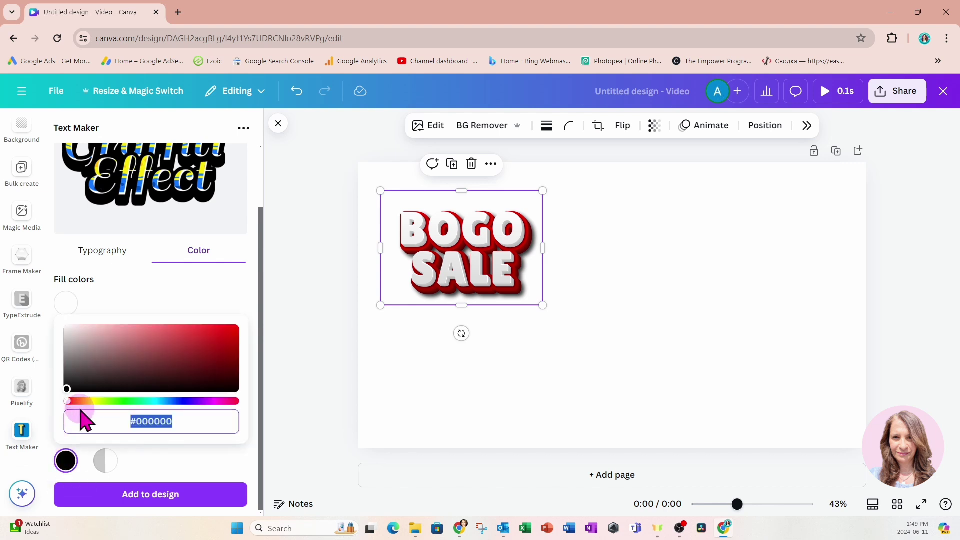
left_click_drag(67, 401, 105, 402)
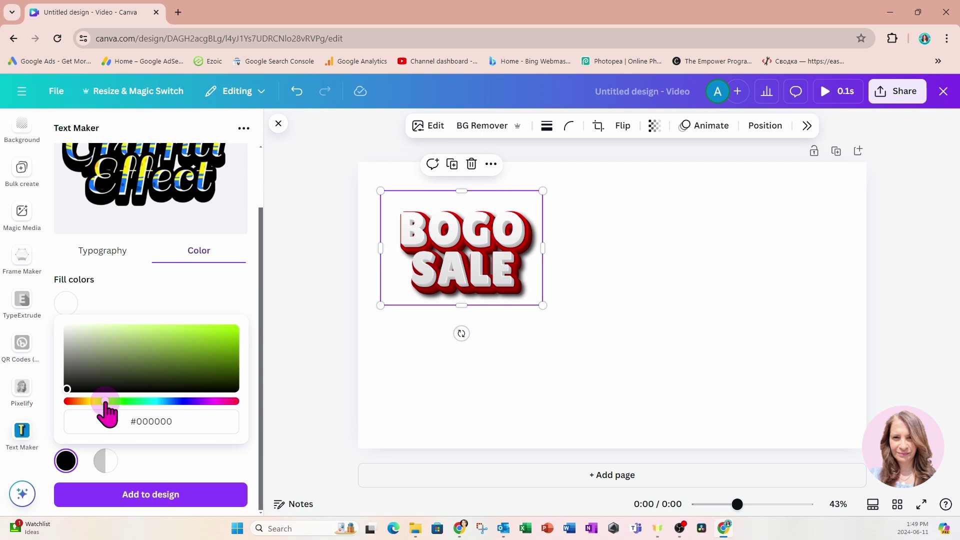
left_click(68, 386)
left_click(177, 350)
Step: Brighten and fine-tune the depth colour to yellow-green #DBF603
left_click_drag(177, 351, 219, 333)
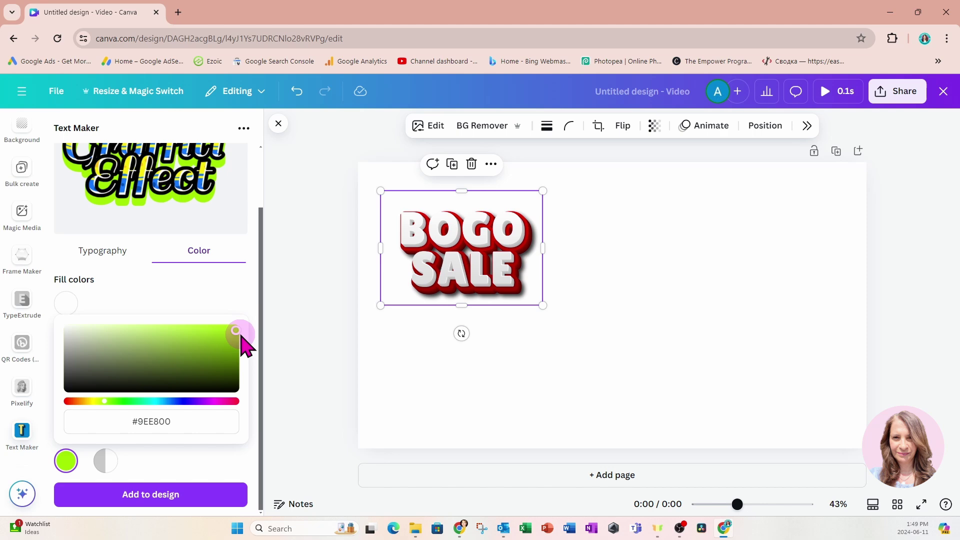
left_click(236, 332)
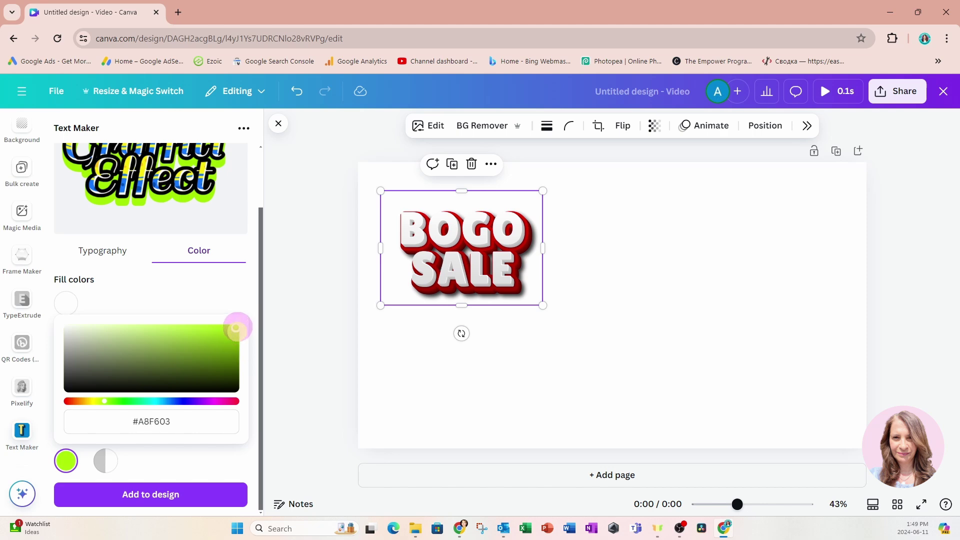
left_click_drag(106, 403, 100, 403)
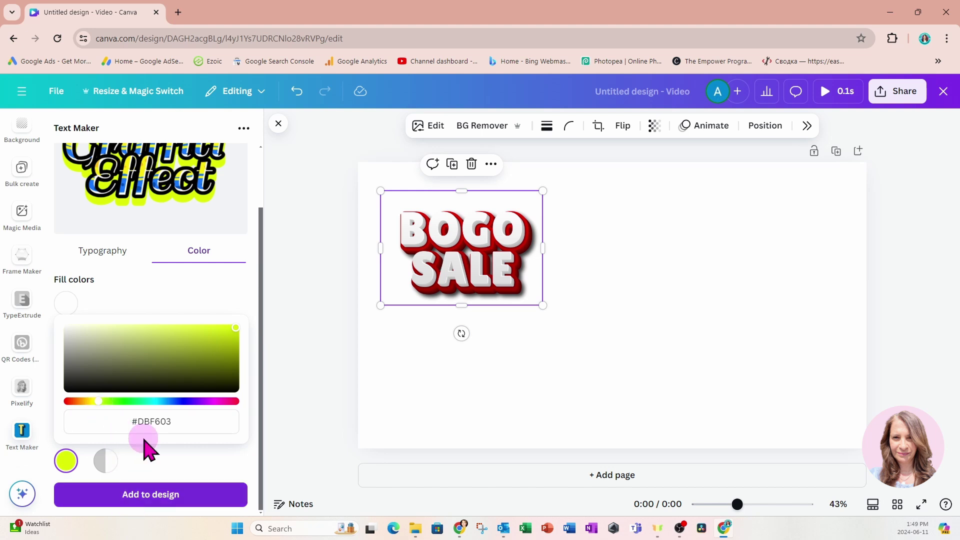
scroll(228, 285, "up", 2)
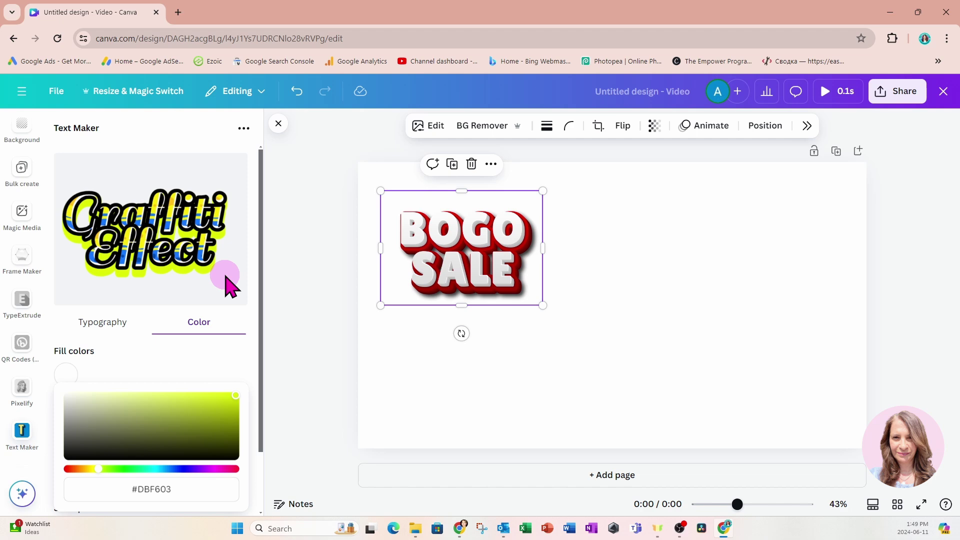
scroll(226, 285, "down", 2)
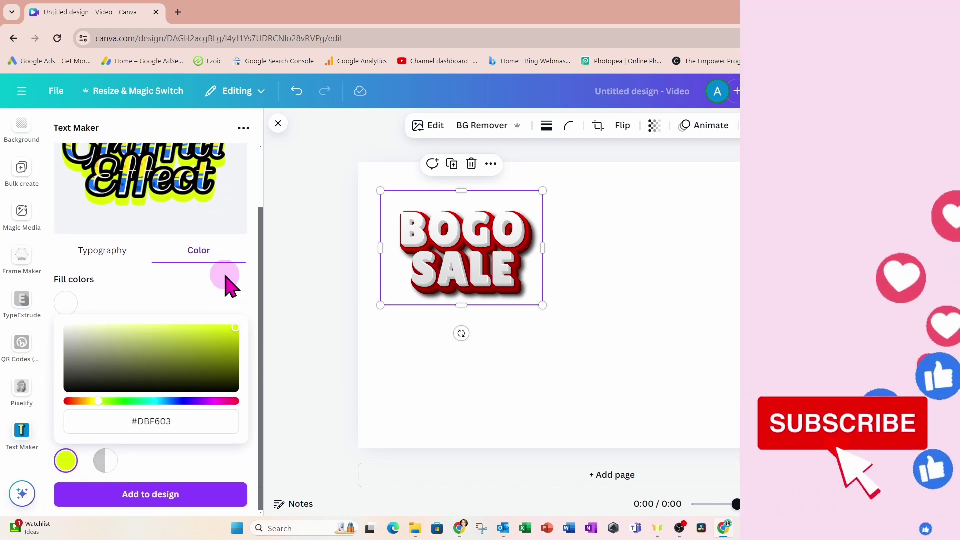
Step: Add the Graffiti Effect image and place it to the right of BOGO SALE
left_click(143, 494)
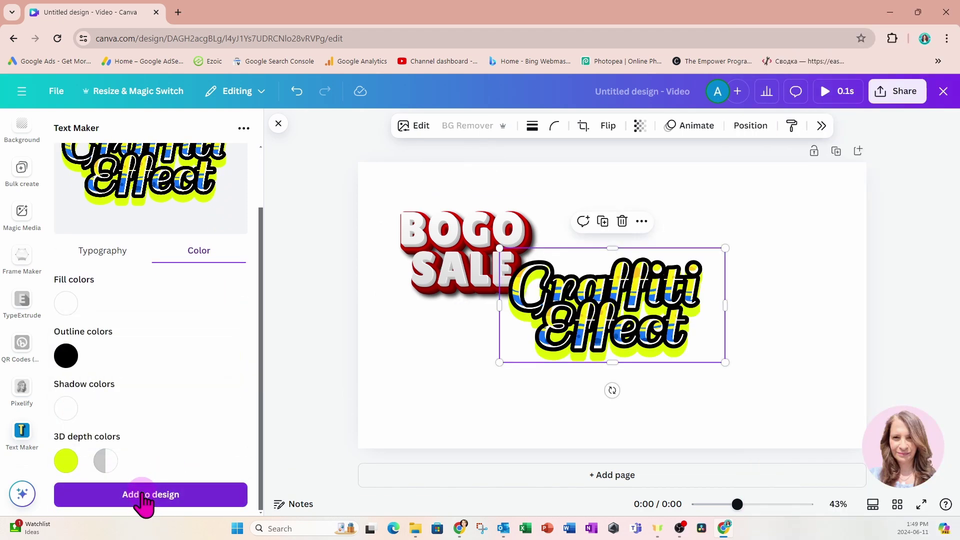
left_click_drag(572, 358, 622, 268)
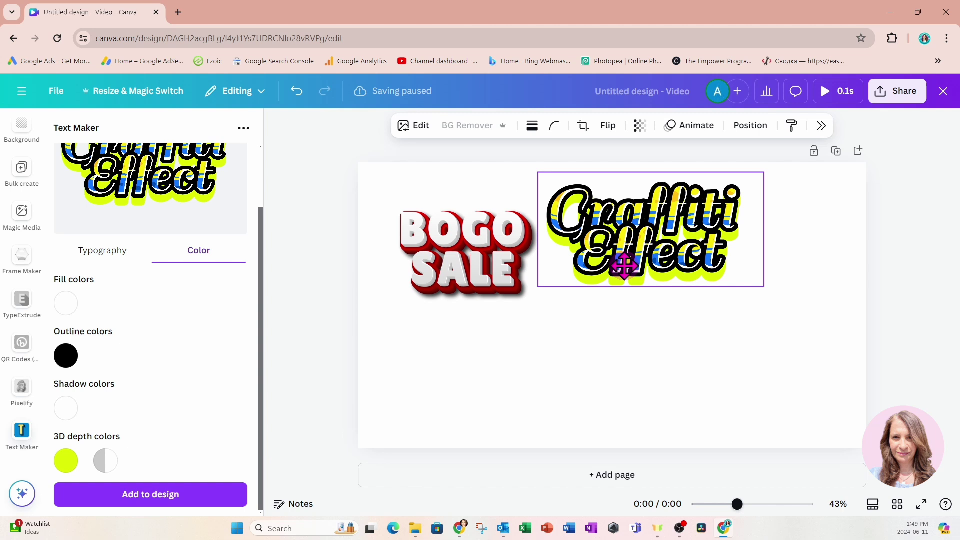
scroll(105, 353, "up", 2)
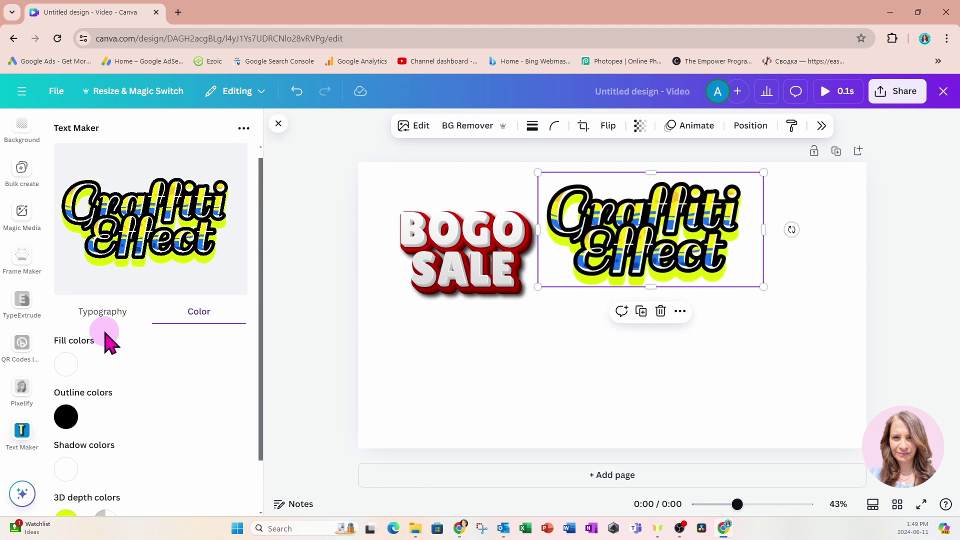
left_click(88, 313)
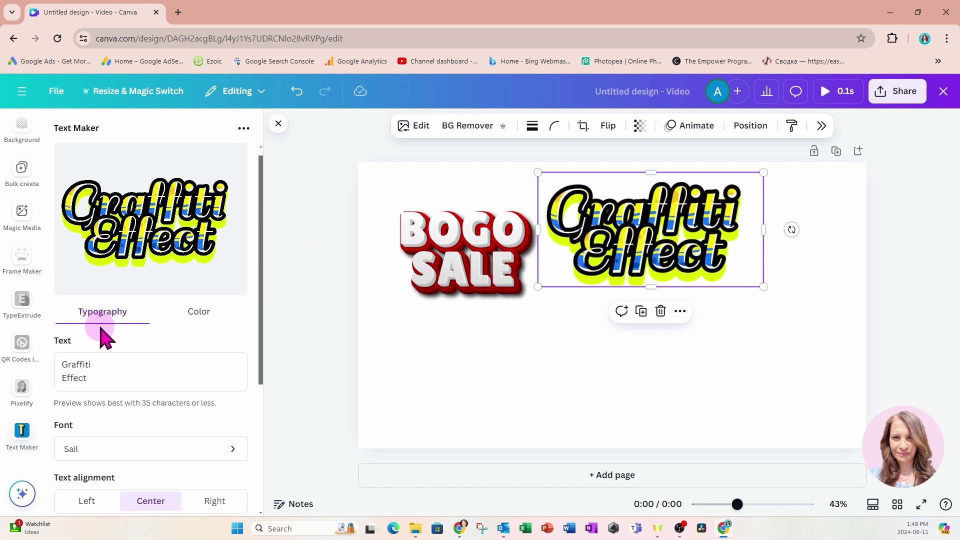
scroll(100, 333, "down", 4)
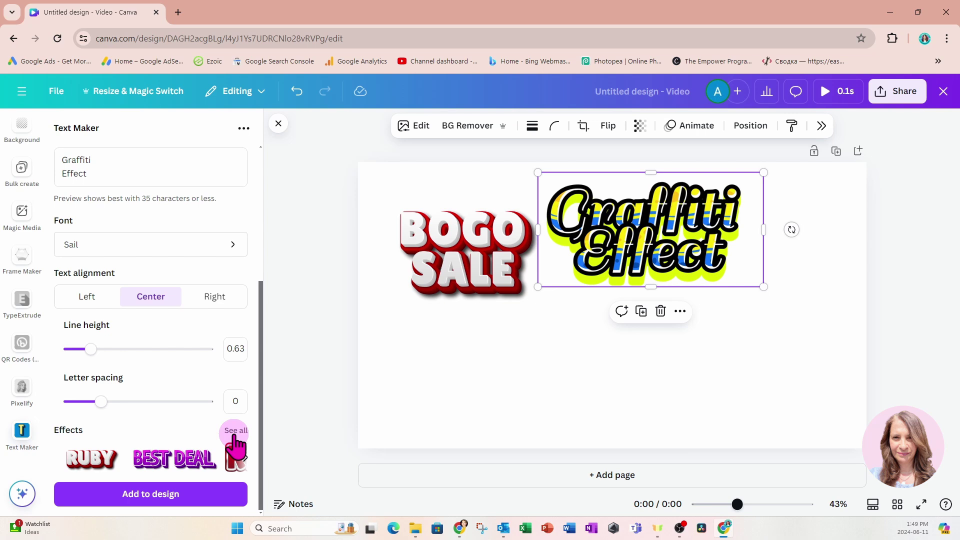
Step: Choose the LANDSCAPE retro text style and replace the Graffiti Effect wording with the Landscape text
left_click(234, 433)
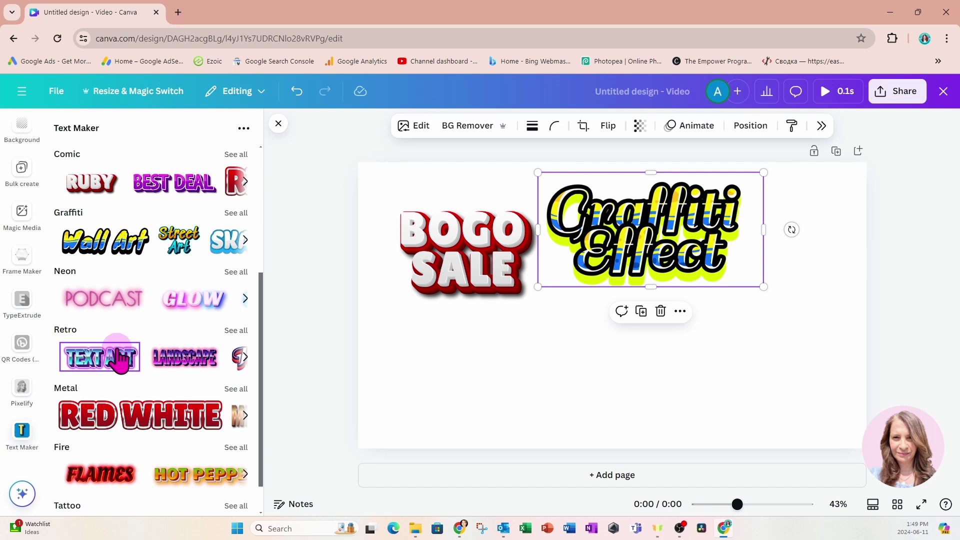
left_click(173, 360)
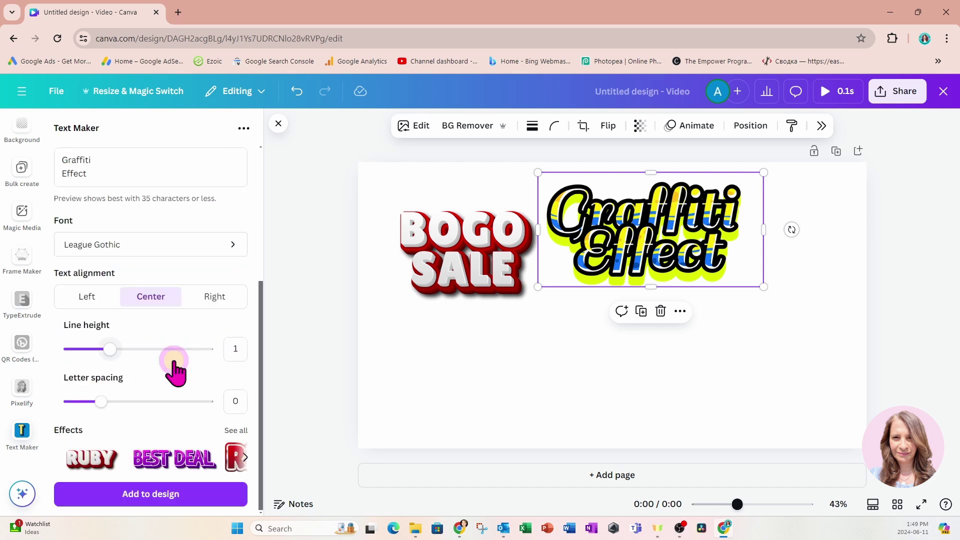
left_click(50, 163)
key("ctrl+a")
type("Landsca")
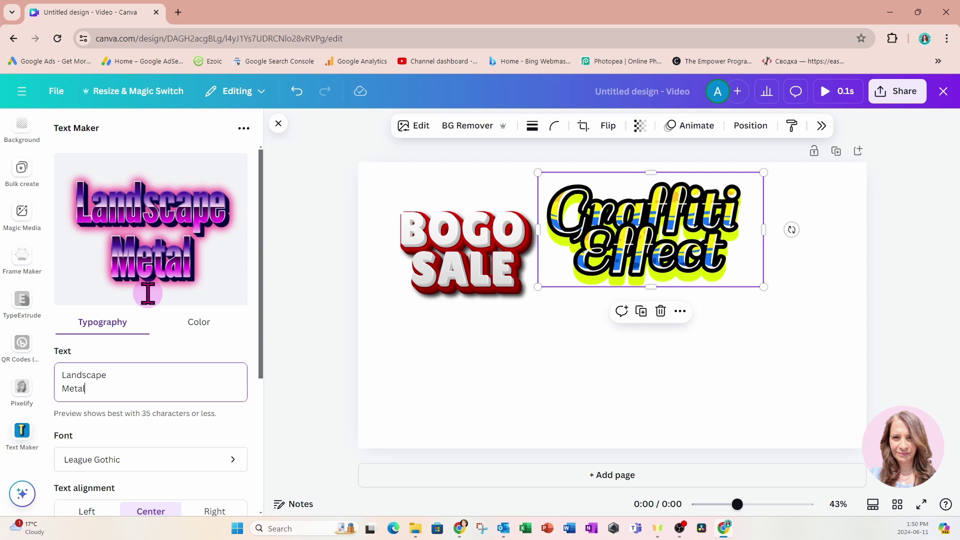
scroll(150, 299, "down", 4)
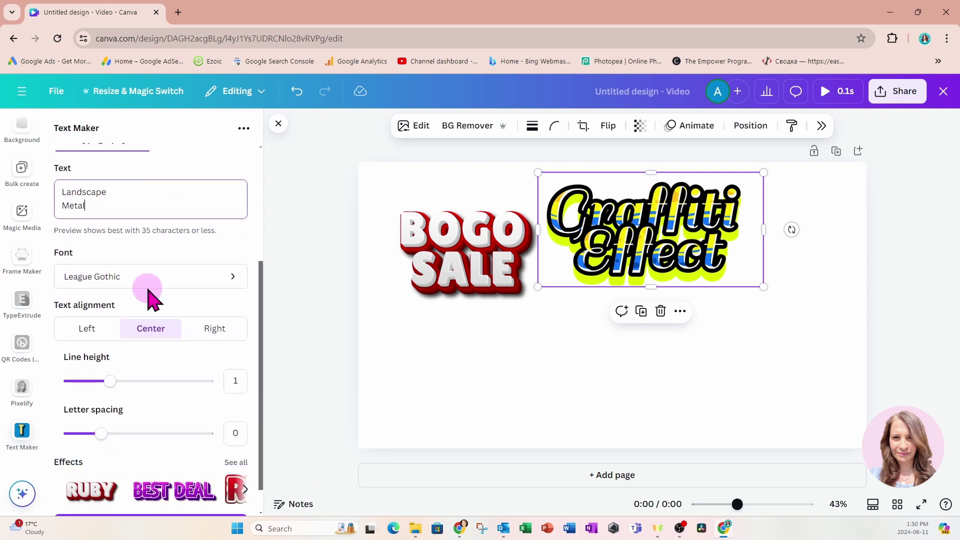
scroll(150, 299, "up", 4)
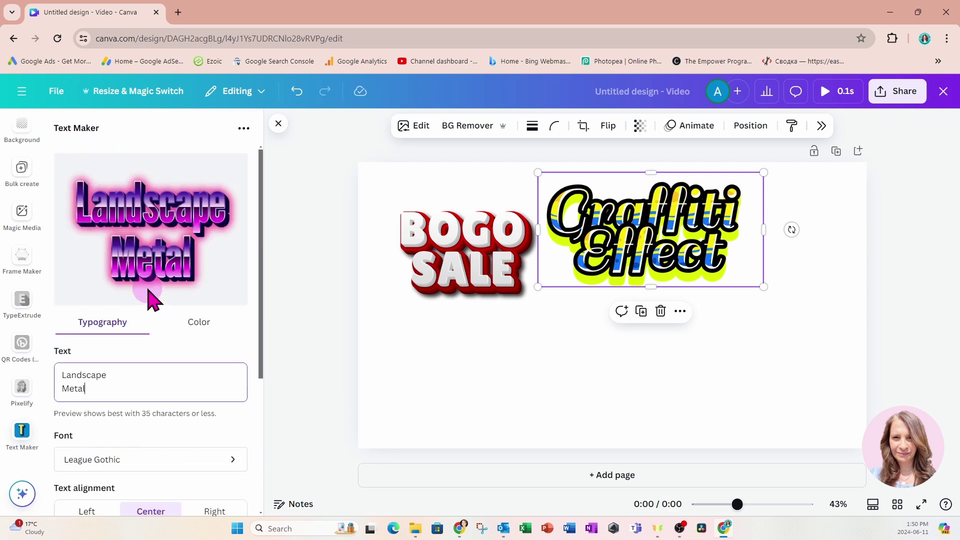
scroll(151, 299, "down", 2)
scroll(150, 299, "up", 2)
scroll(150, 299, "down", 7)
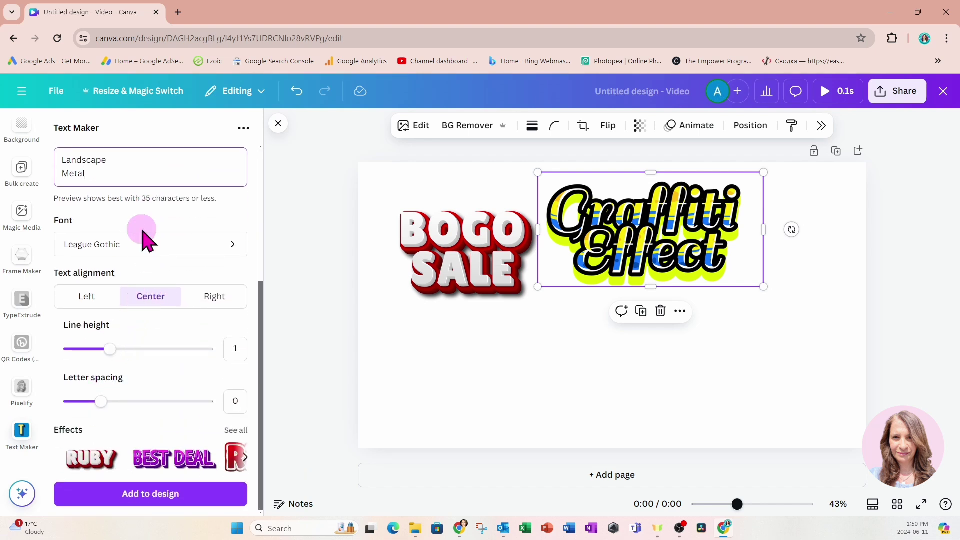
scroll(143, 234, "up", 2)
scroll(179, 392, "down", 2)
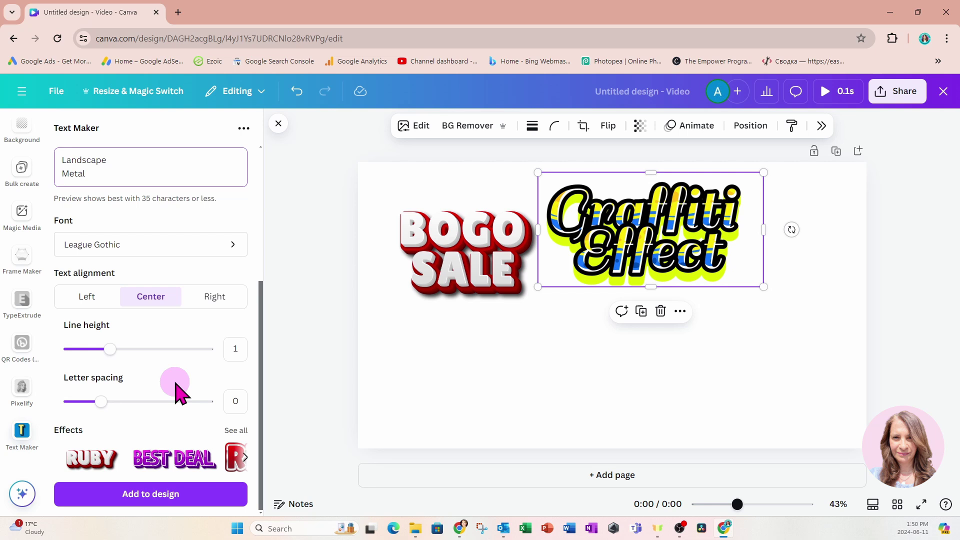
Step: Add the Landscape Metal text to the design, move it below BOGO SALE and tilt it about -8°
left_click(122, 498)
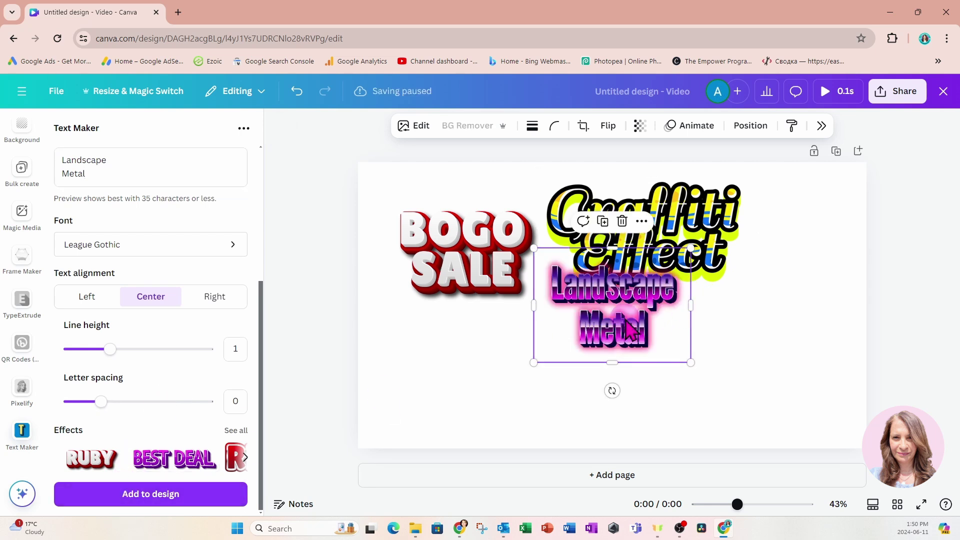
left_click_drag(625, 318, 491, 377)
left_click_drag(478, 447, 503, 446)
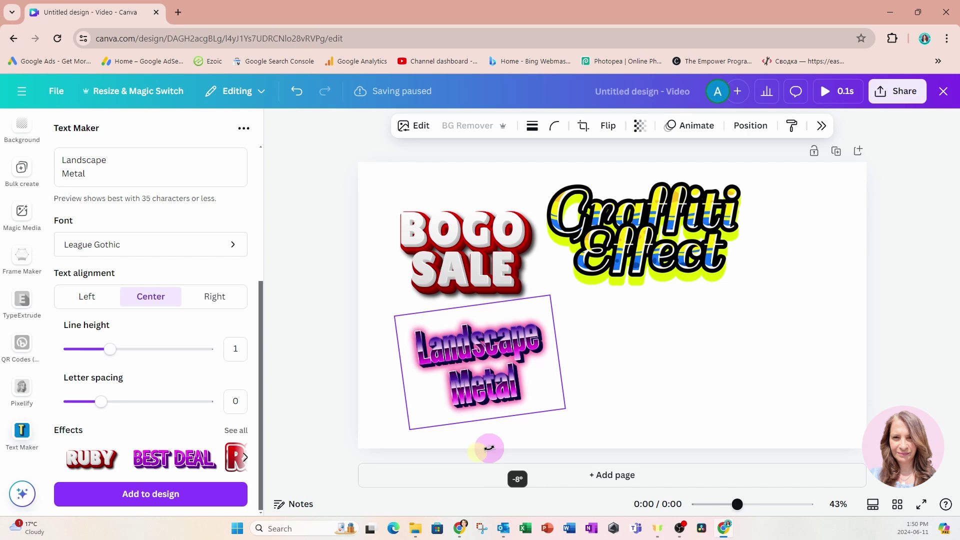
Step: Select BOGO SALE and pick the Austin style from the Tattoo text effects
left_click(542, 285)
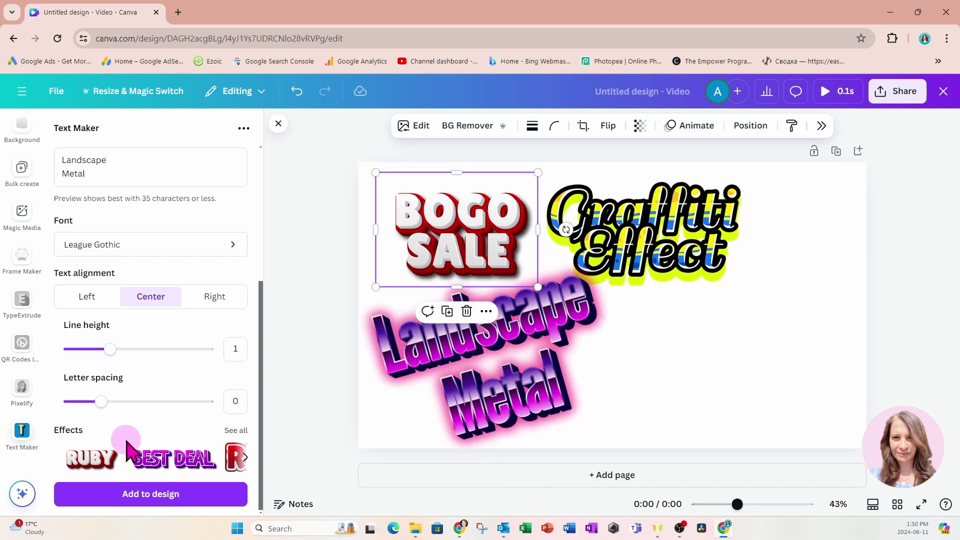
left_click(232, 430)
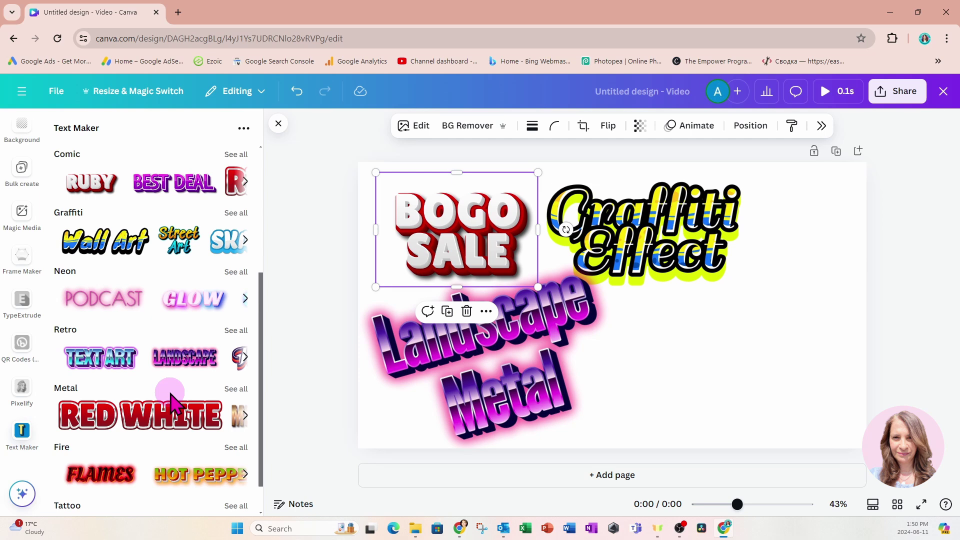
scroll(172, 400, "down", 1)
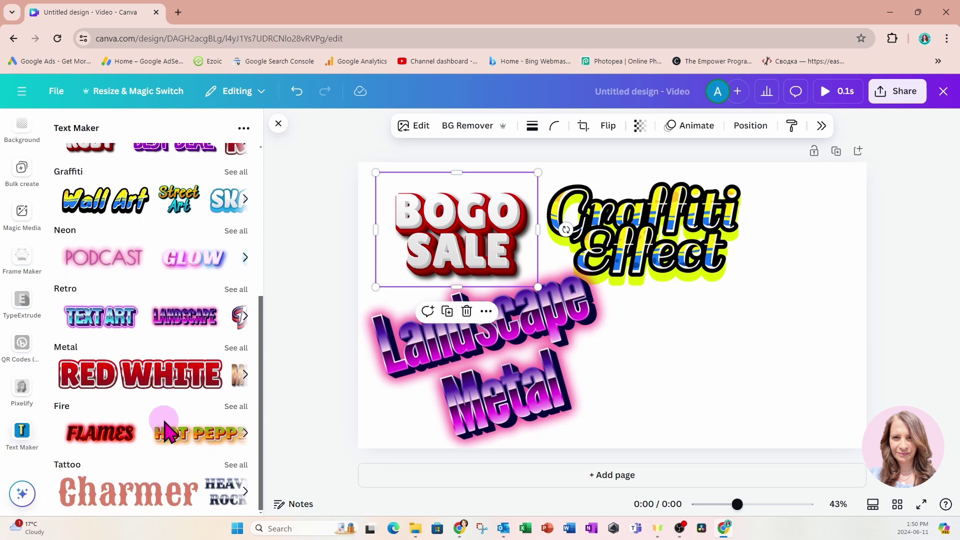
left_click(235, 466)
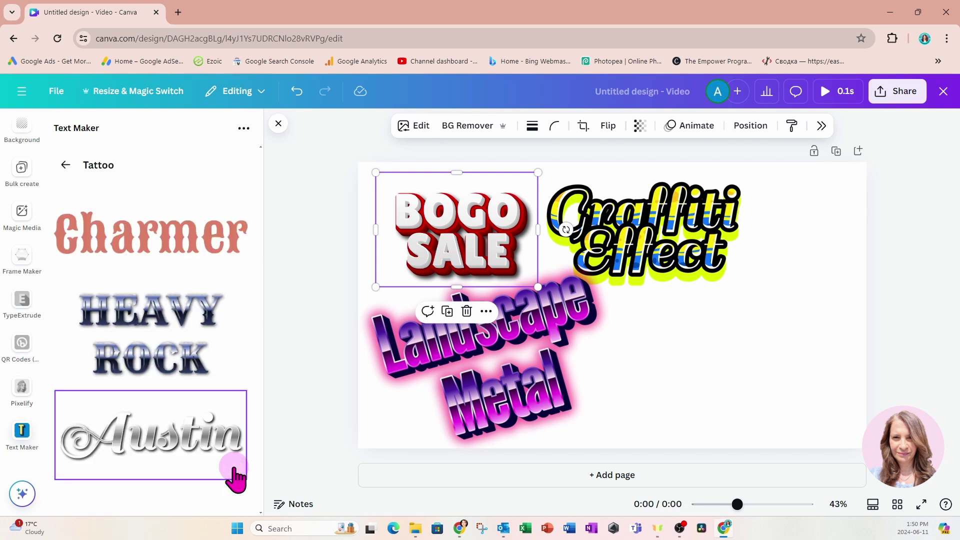
left_click(136, 458)
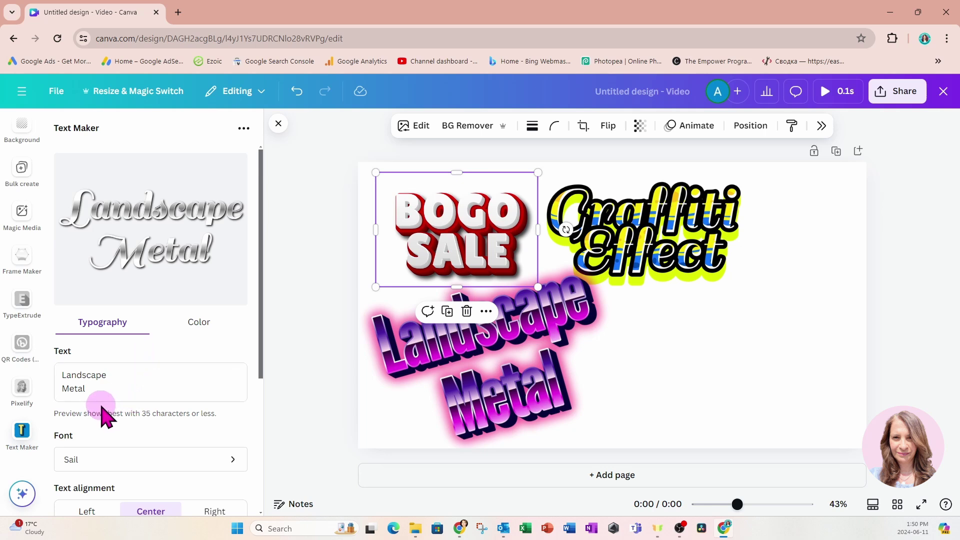
Step: Replace the text with 'Shiny Tattoo Effect', broken onto three lines
left_click_drag(99, 390, 54, 376)
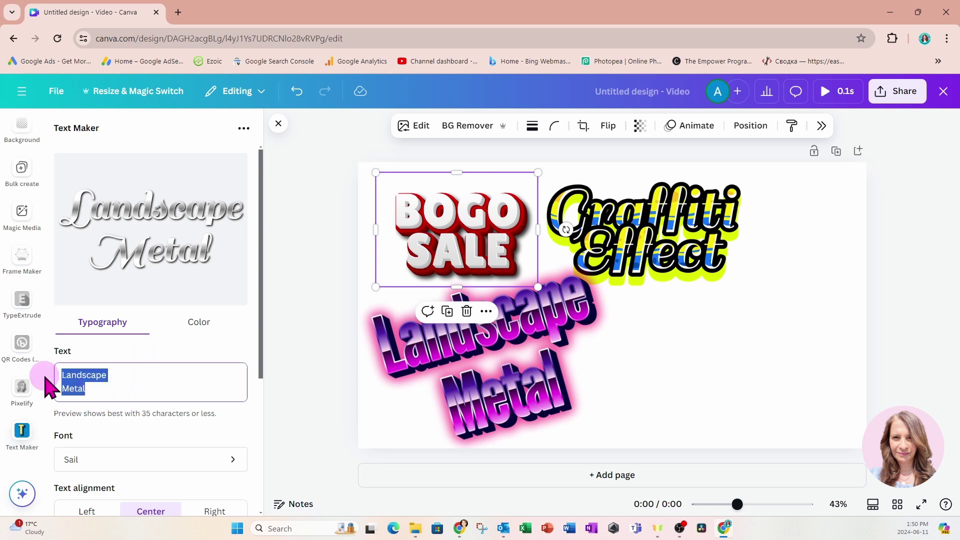
type("S")
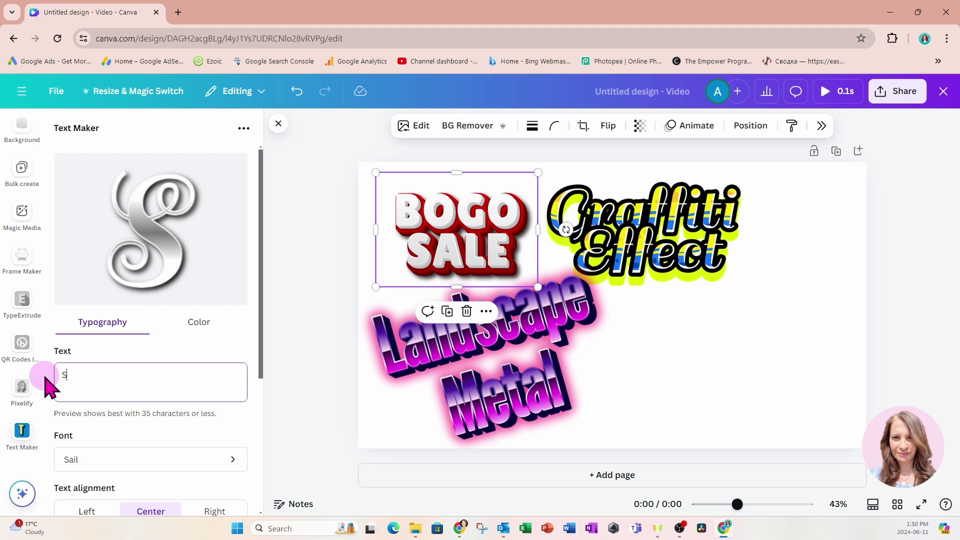
type("hiny Ta")
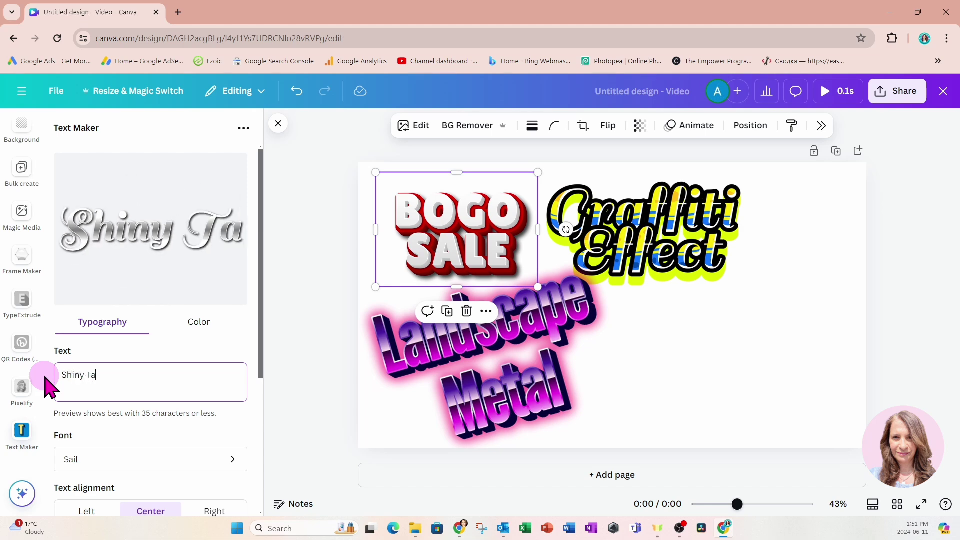
type("ttoo Effect")
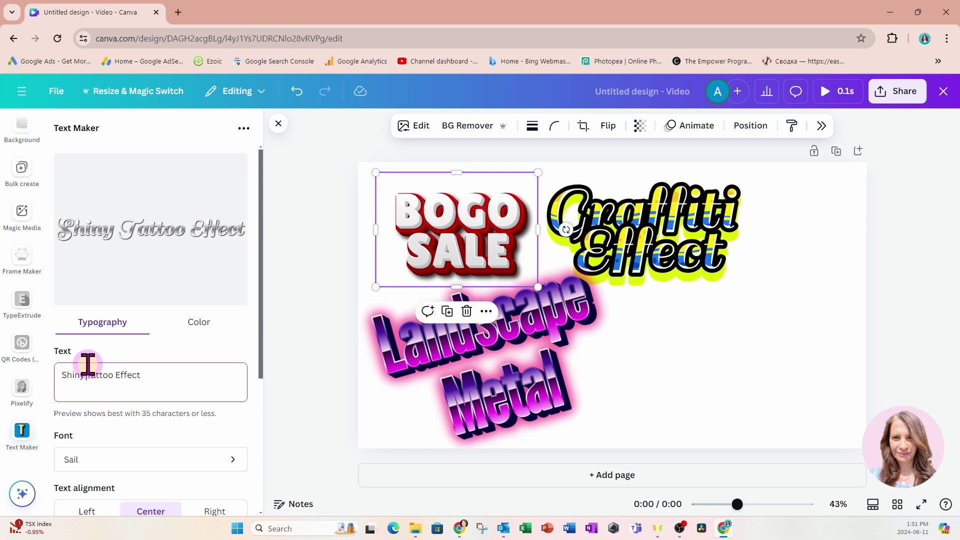
left_click_drag(86, 365, 91, 366)
key("Return")
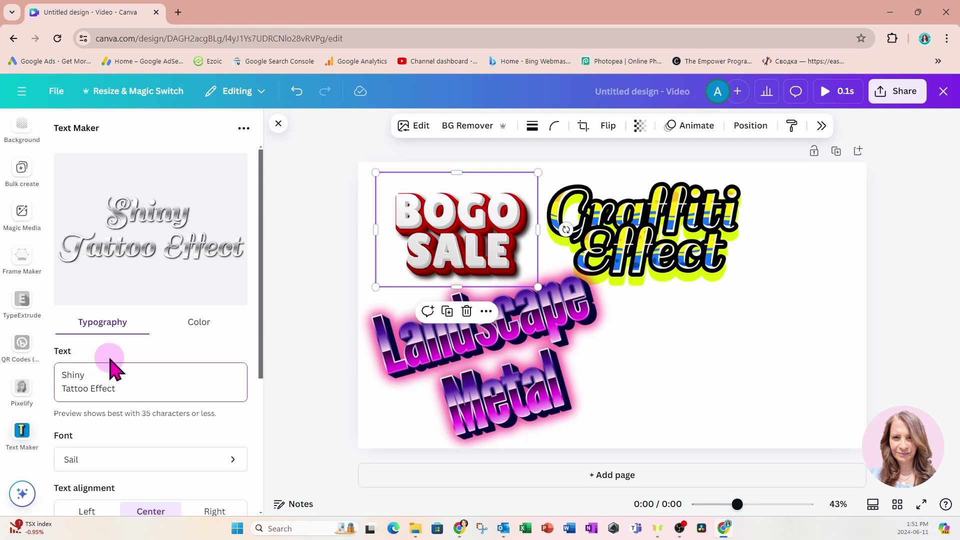
left_click(89, 389)
key("Return")
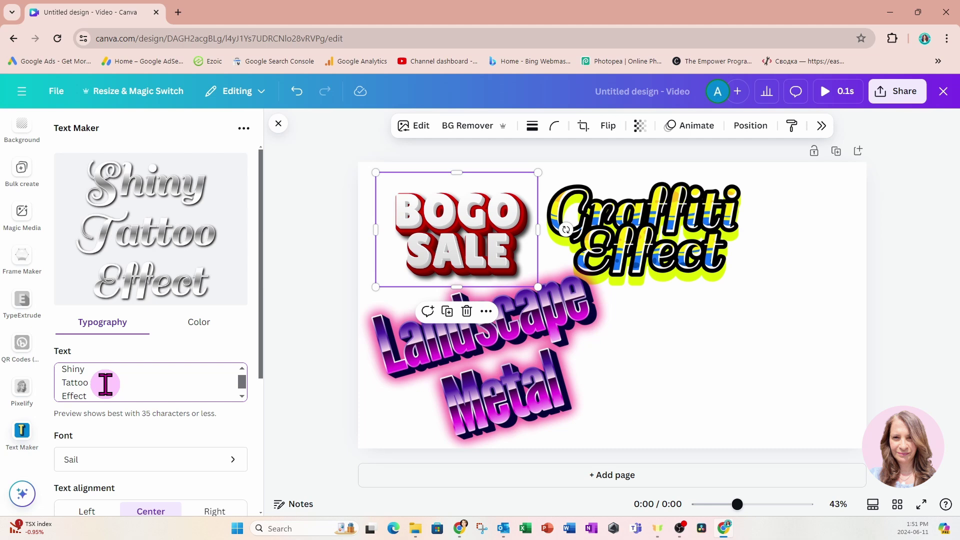
Step: Tighten the line height to 0.7 and add the text to the design
scroll(103, 383, "down", 1)
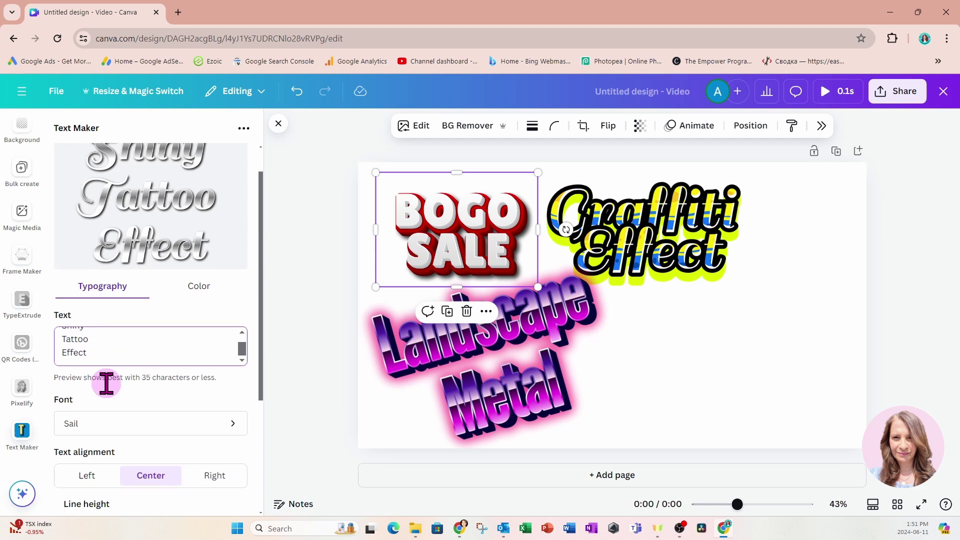
scroll(107, 383, "down", 3)
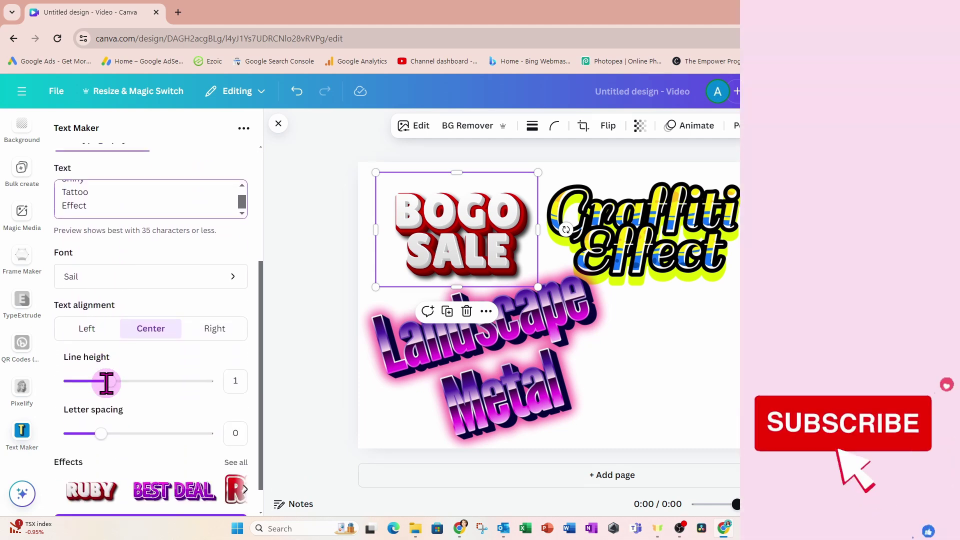
left_click(110, 350)
left_click_drag(110, 350, 95, 350)
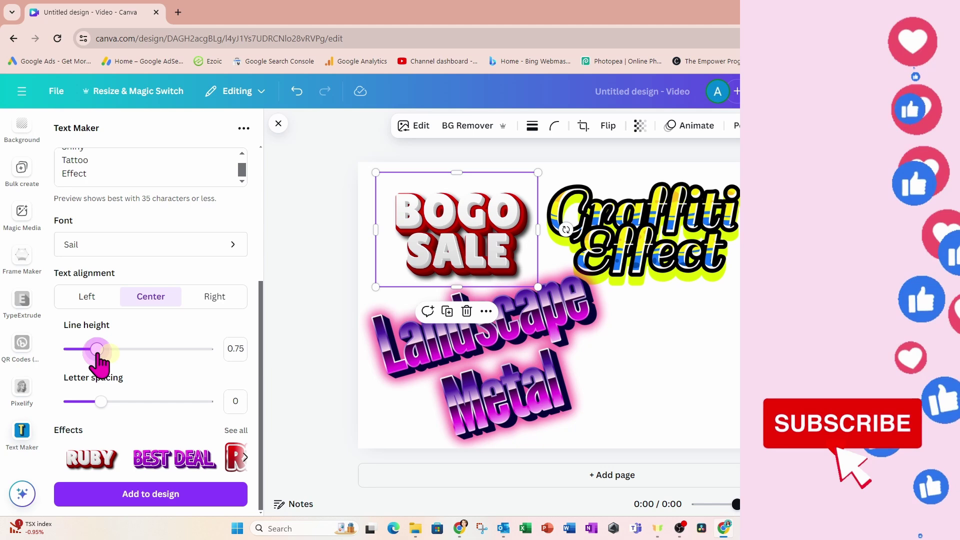
scroll(97, 361, "up", 3)
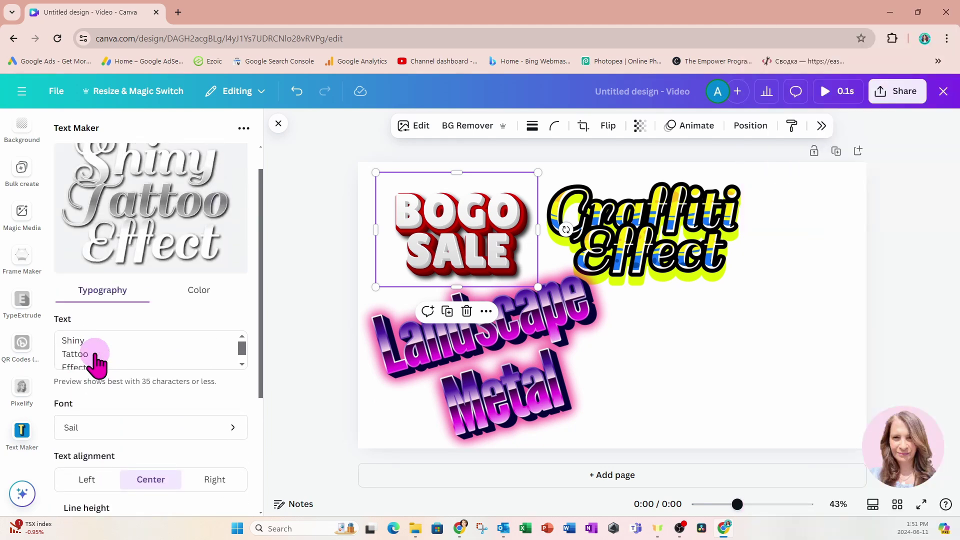
scroll(96, 355, "down", 1)
scroll(172, 407, "down", 3)
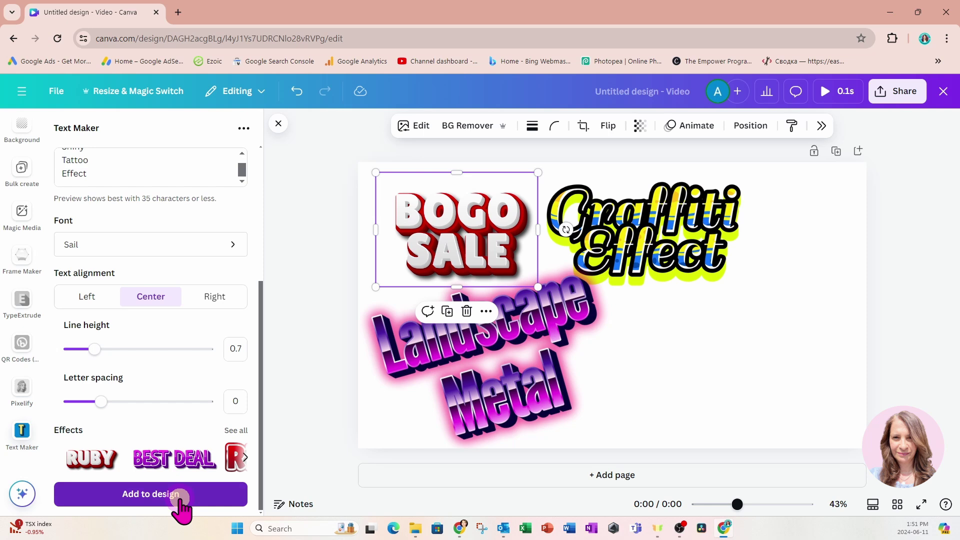
left_click(150, 495)
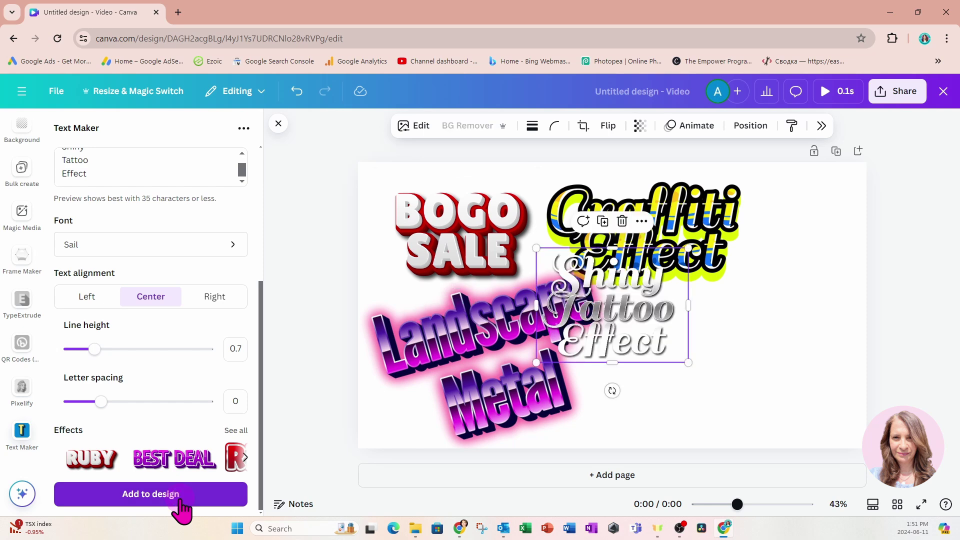
Step: Enlarge the Shiny Tattoo Effect text and pick the RED WHITE metal text style
left_click(688, 365)
left_click_drag(687, 364, 756, 431)
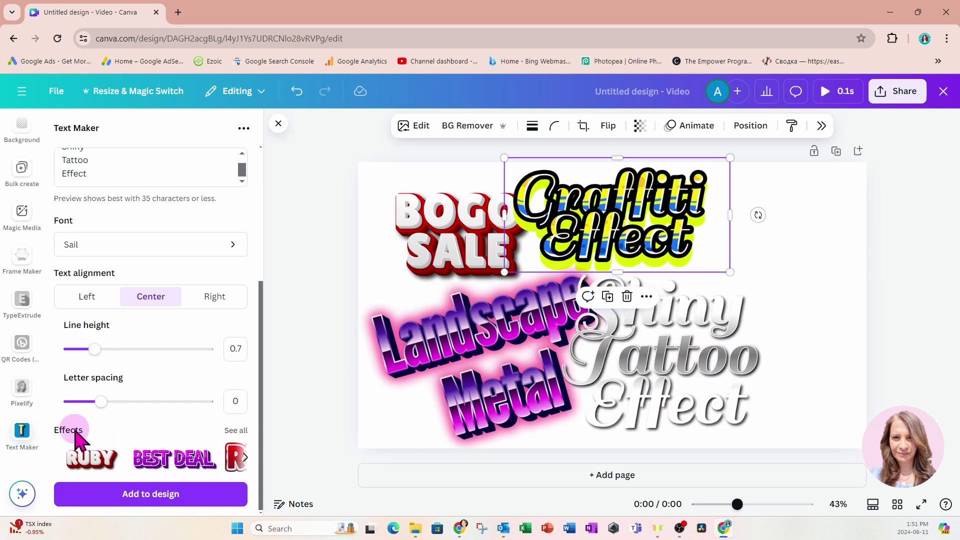
left_click(224, 434)
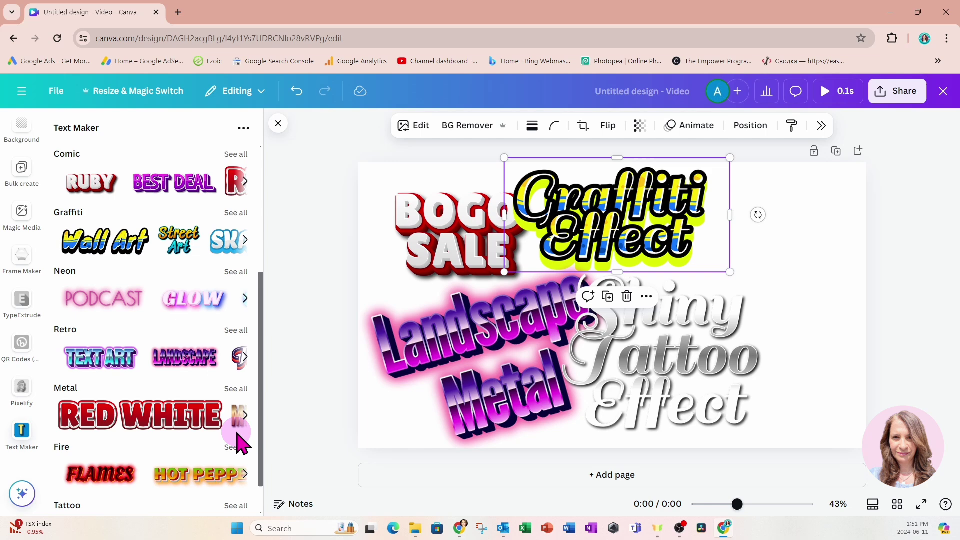
left_click(113, 417)
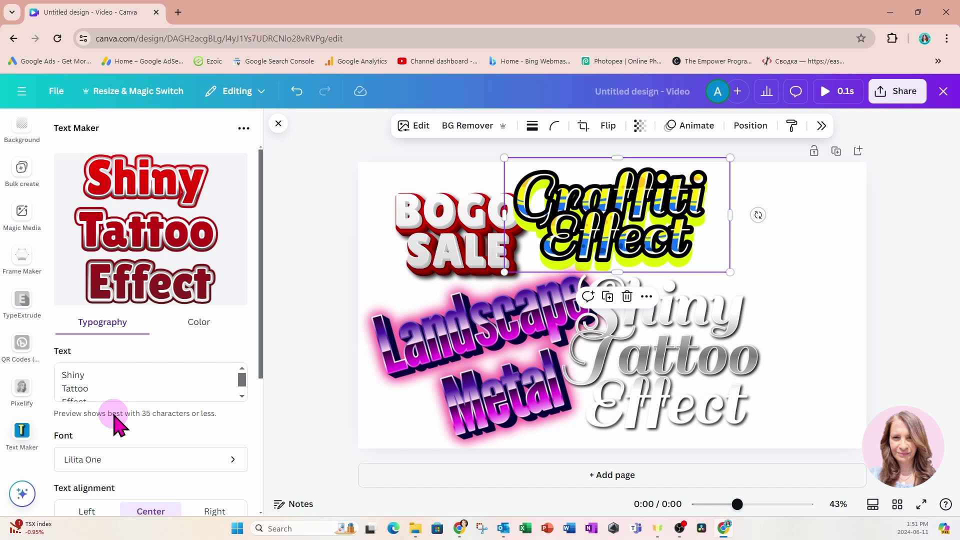
Step: Change the style's text to 'Shiny Metal' over 'Effect' on two lines
left_click(133, 395)
key("ctrl+a")
type("Meta")
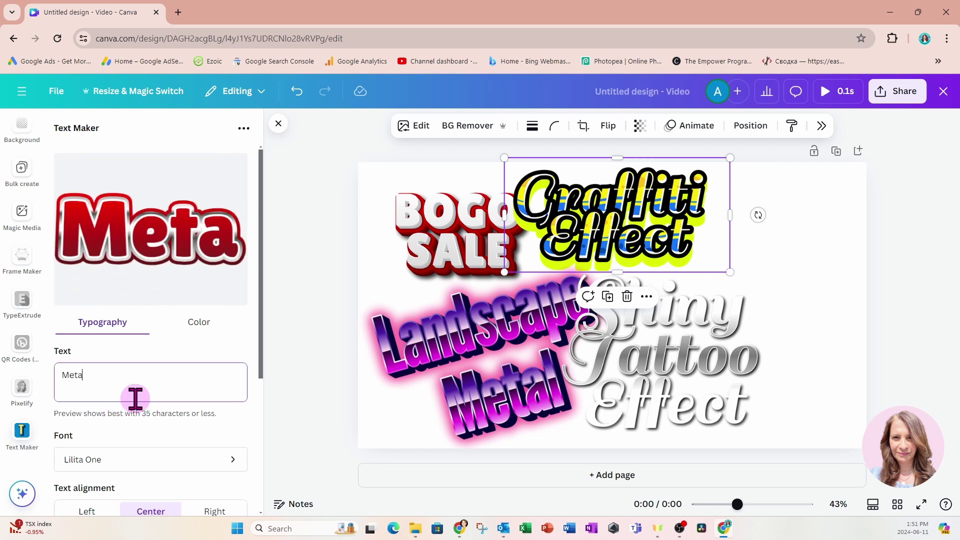
type("l Effect")
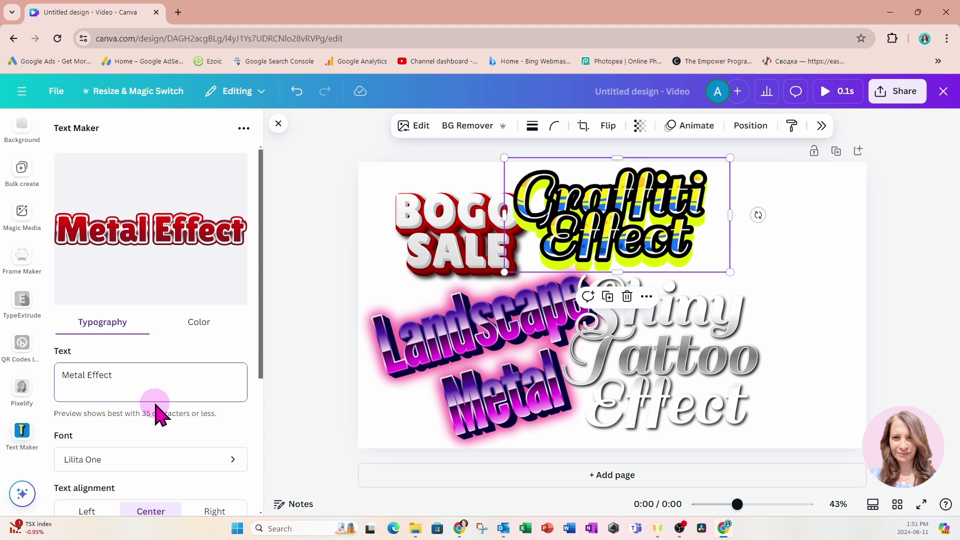
left_click(66, 372)
type("Shiny")
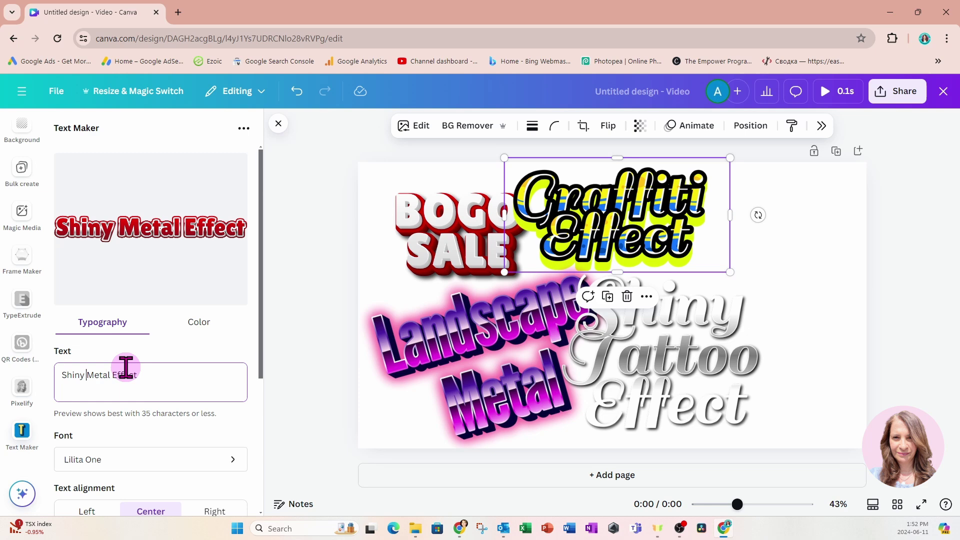
left_click(111, 375)
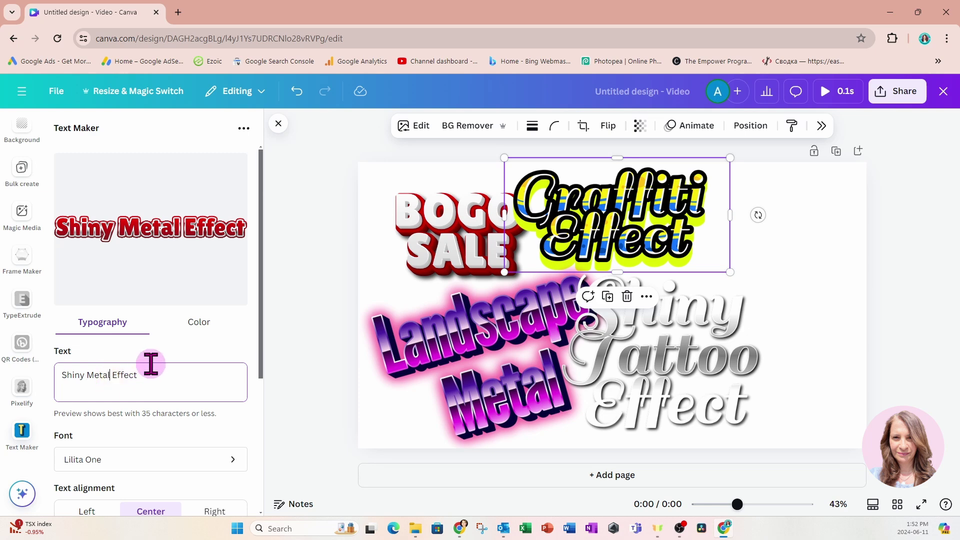
key("Return")
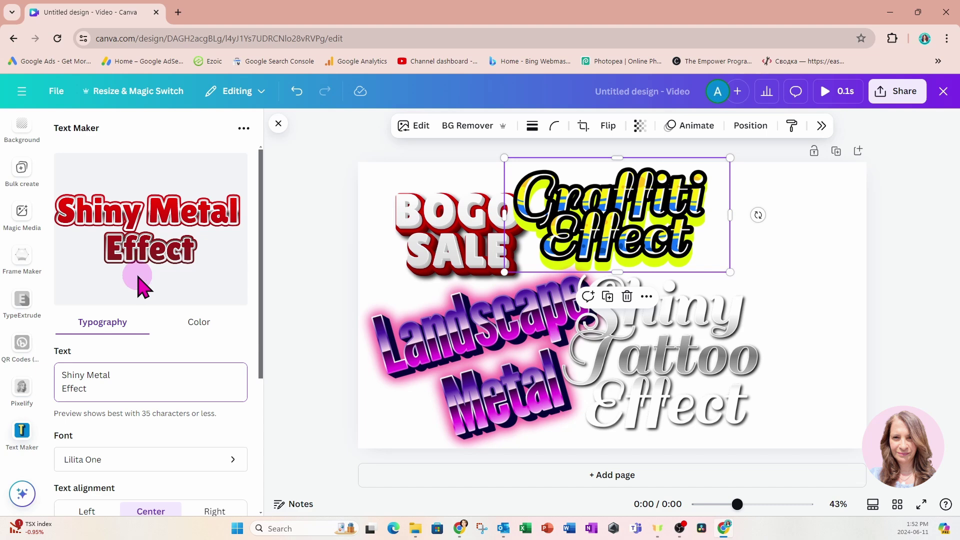
scroll(165, 381, "down", 3)
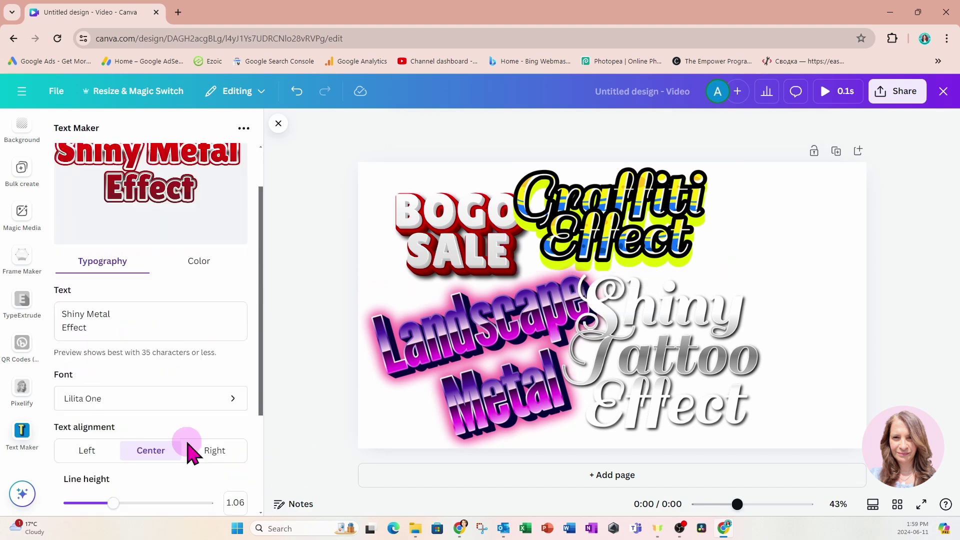
Step: Set the red fill gradient's direction to -16 in the colour settings
scroll(122, 305, "up", 1)
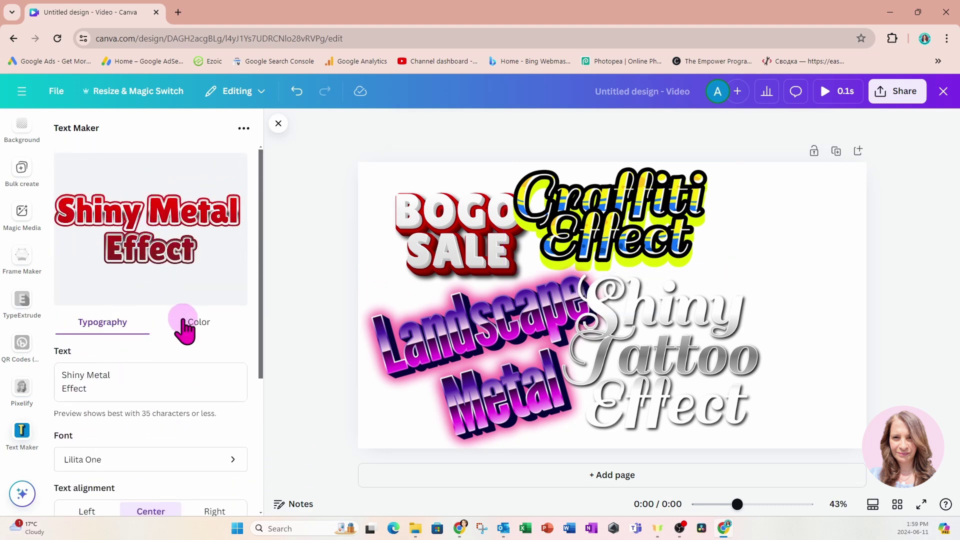
left_click(198, 324)
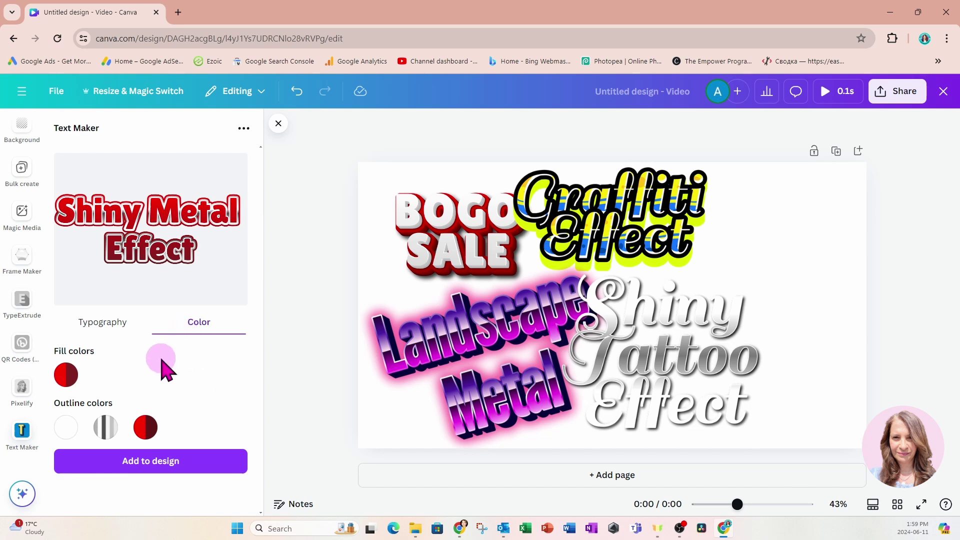
left_click(65, 372)
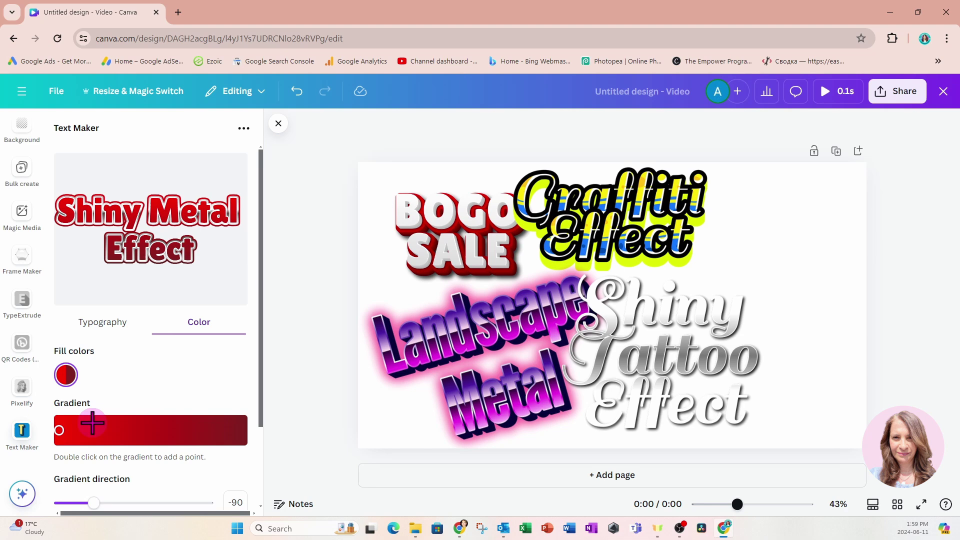
left_click(59, 432)
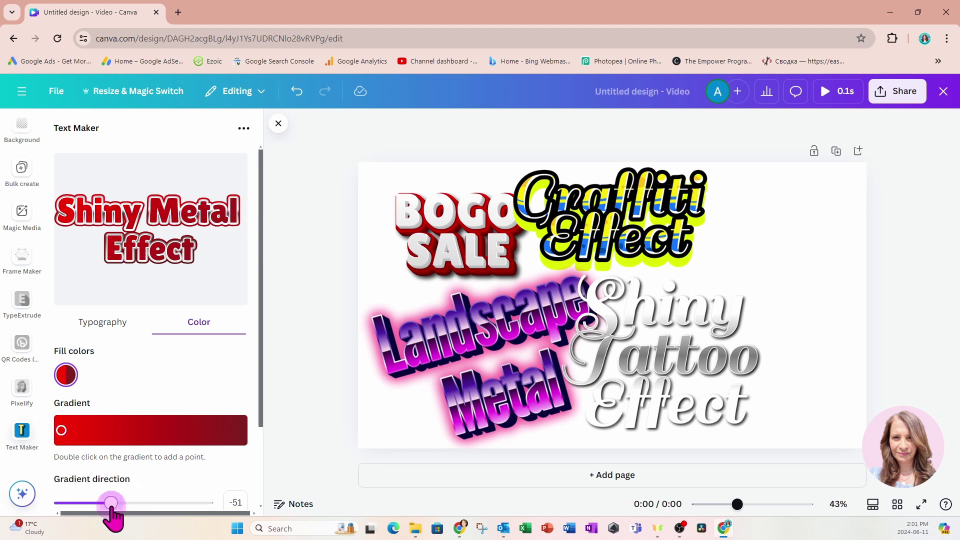
mouse_move(112, 503)
left_mouse_down()
mouse_move(67, 503)
mouse_move(204, 503)
mouse_move(127, 504)
left_mouse_up()
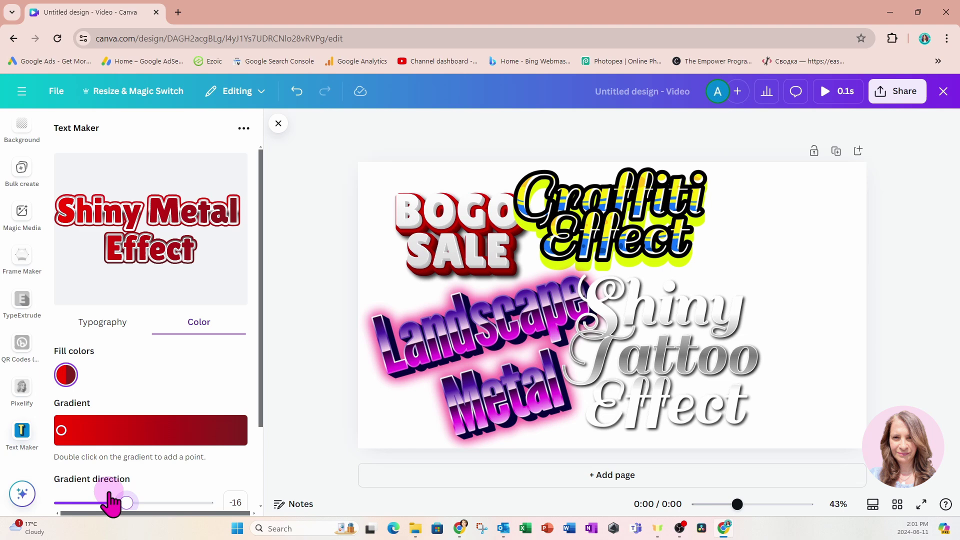
Step: Bring up the gradient settings of the red outline colour
scroll(133, 497, "down", 2)
scroll(136, 499, "down", 1)
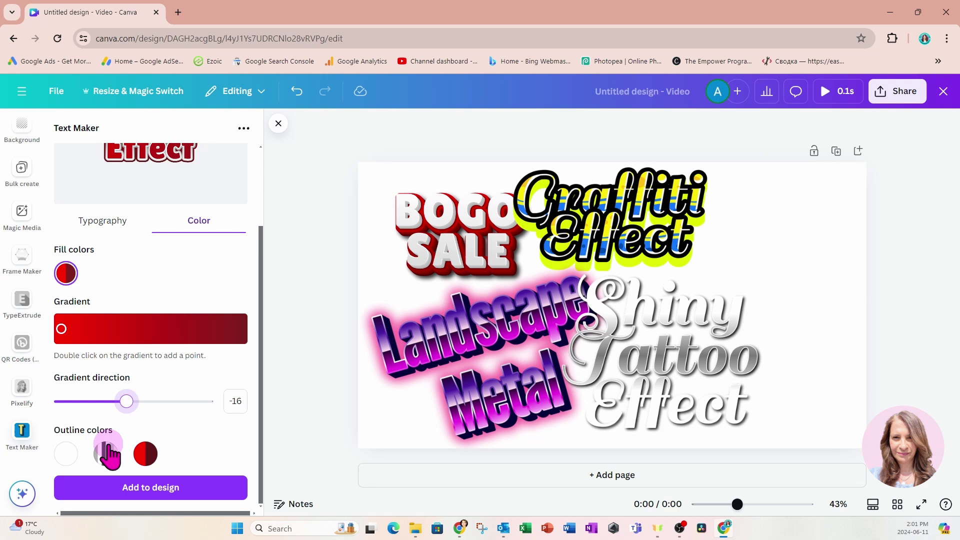
left_click(147, 456)
scroll(228, 443, "down", 3)
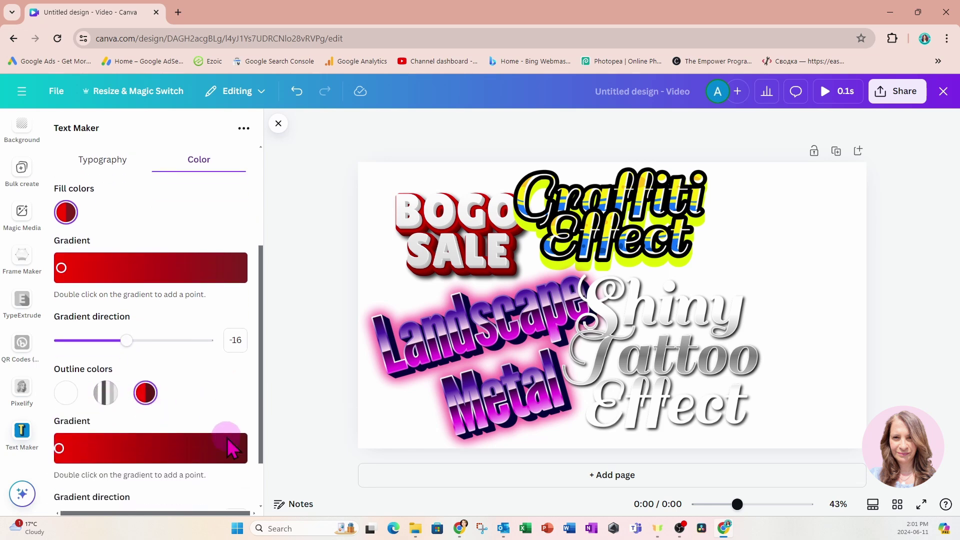
scroll(227, 438, "down", 2)
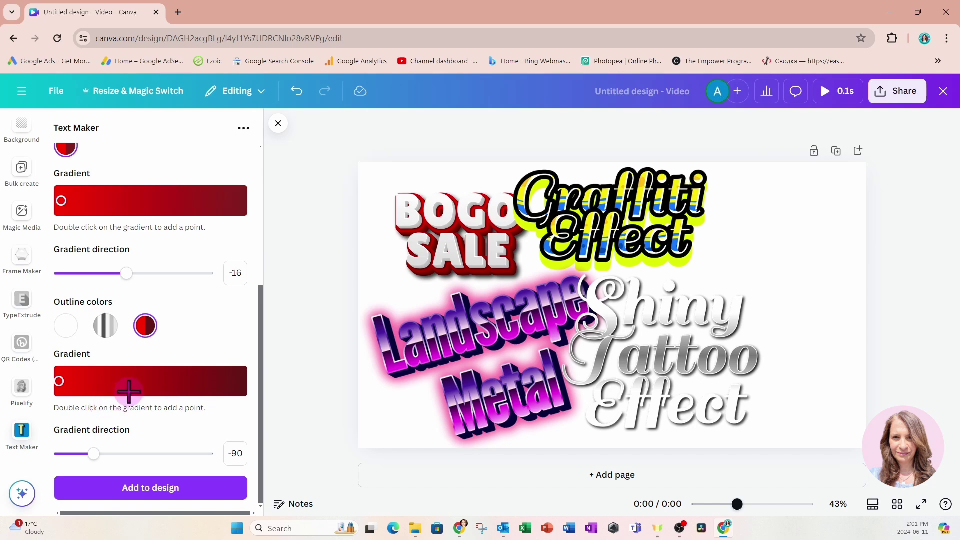
Step: Change the outline gradient's left stop colour from red to cyan #01B1FC
left_click(59, 382)
scroll(70, 425, "down", 2)
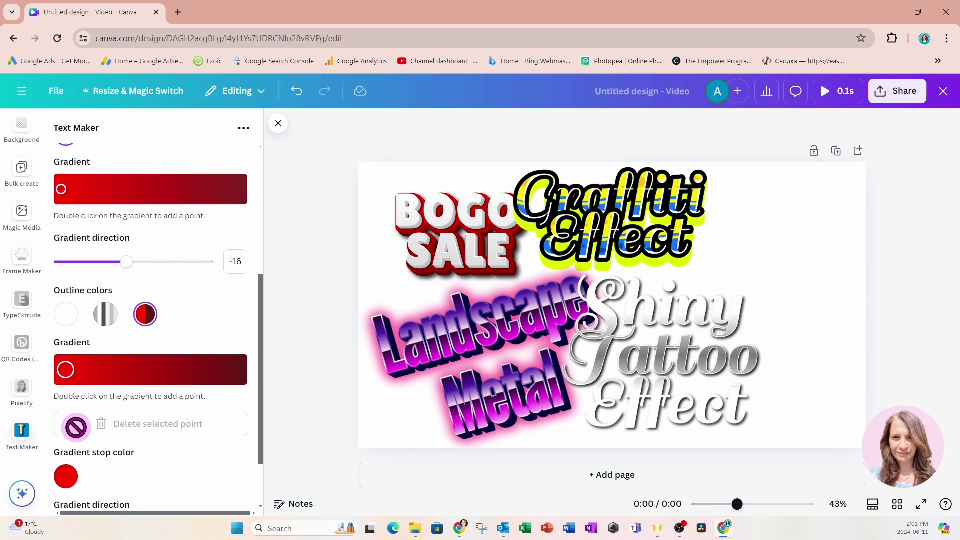
left_click(65, 404)
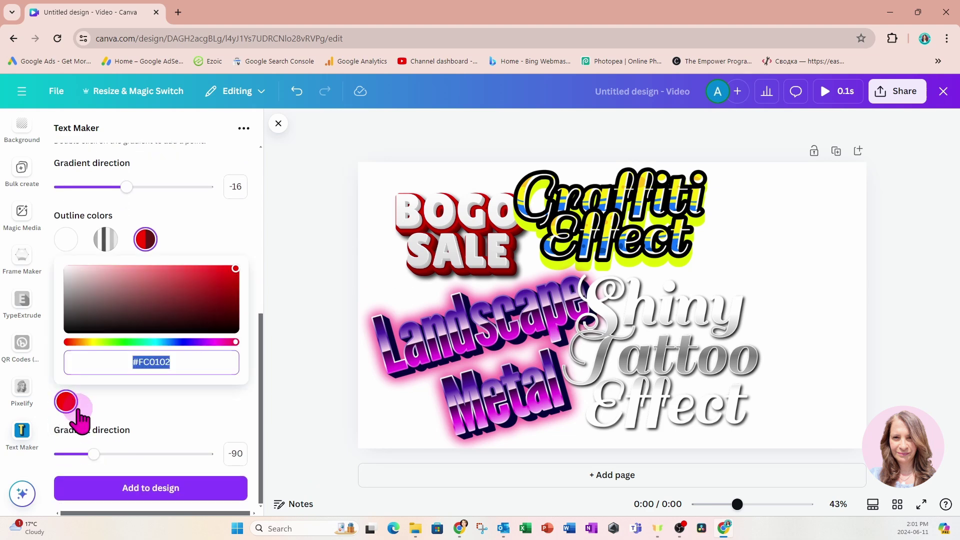
left_click(237, 343)
left_click_drag(237, 343, 160, 344)
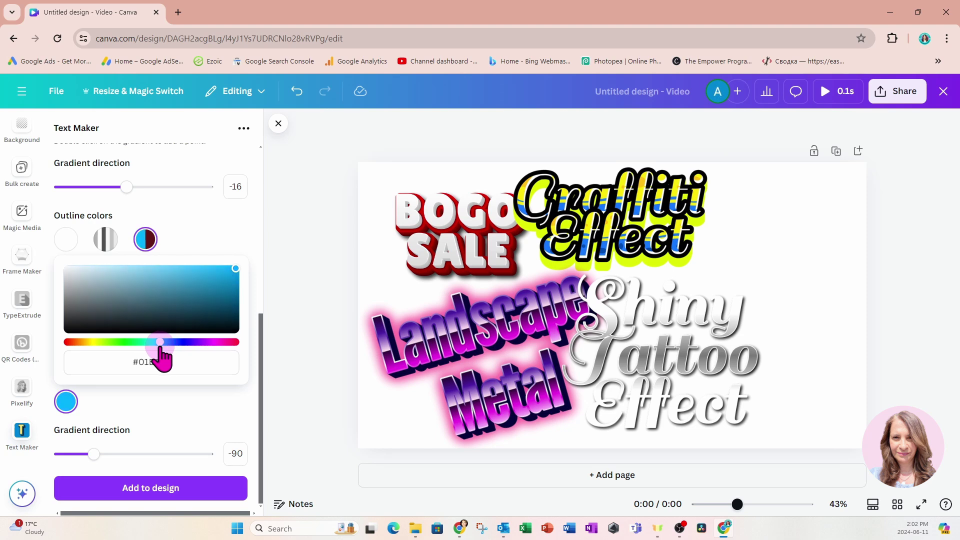
scroll(165, 428, "up", 2)
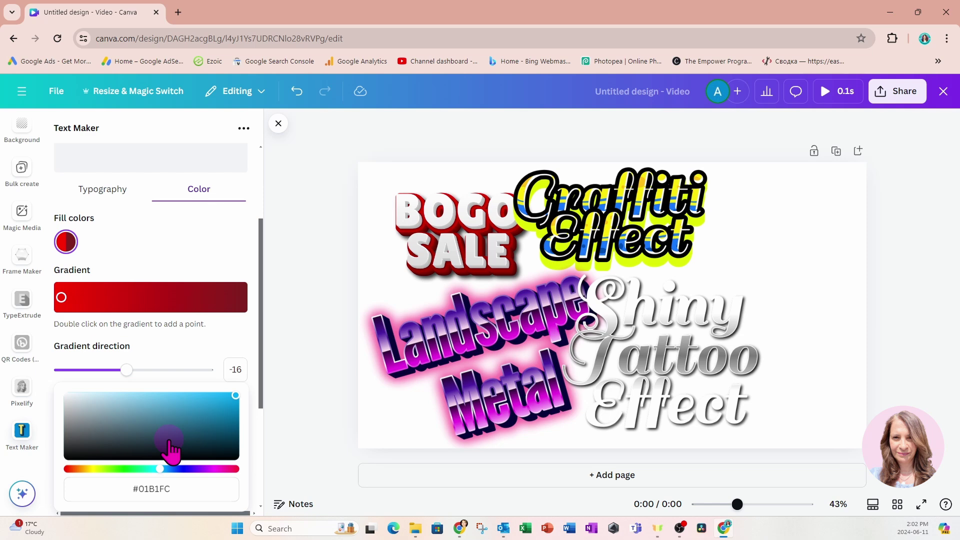
left_click_drag(261, 375, 264, 489)
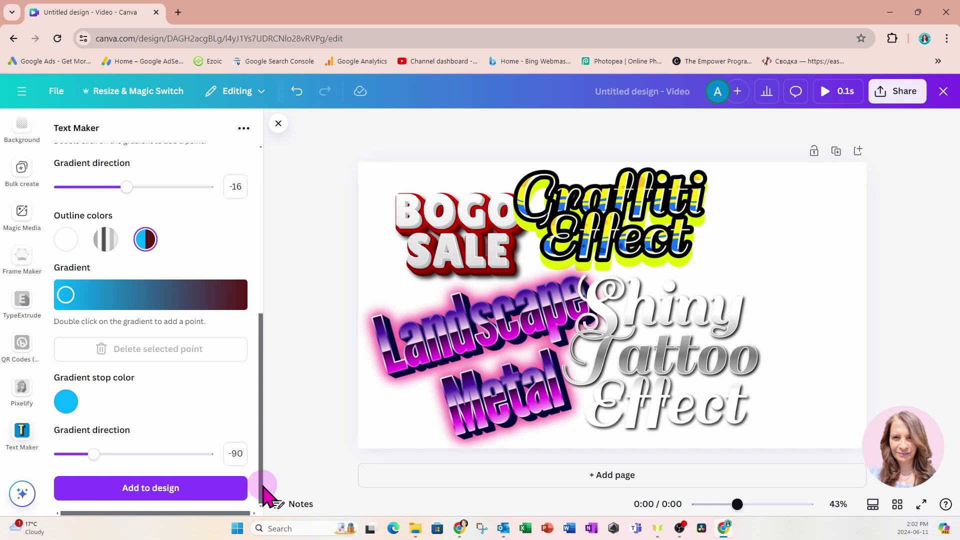
scroll(128, 392, "up", 6)
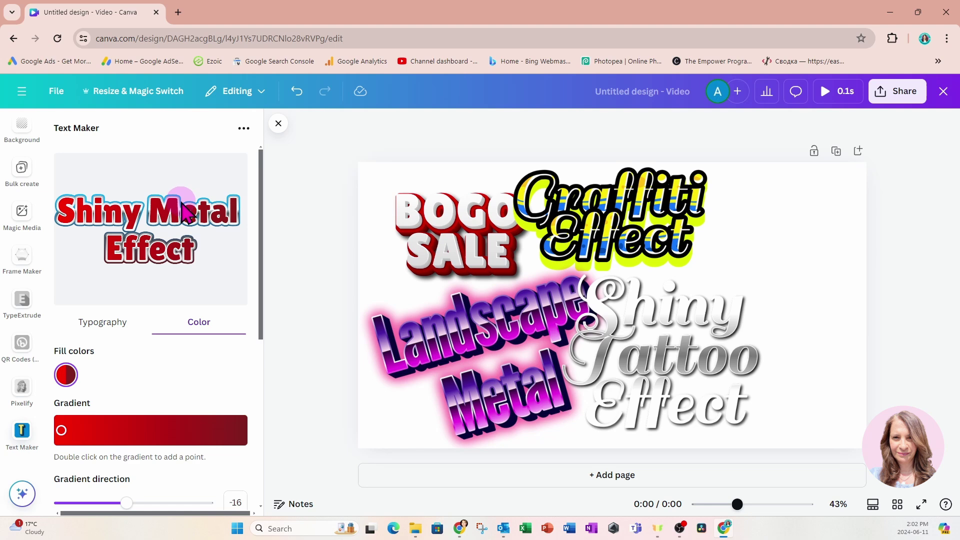
scroll(180, 340, "down", 6)
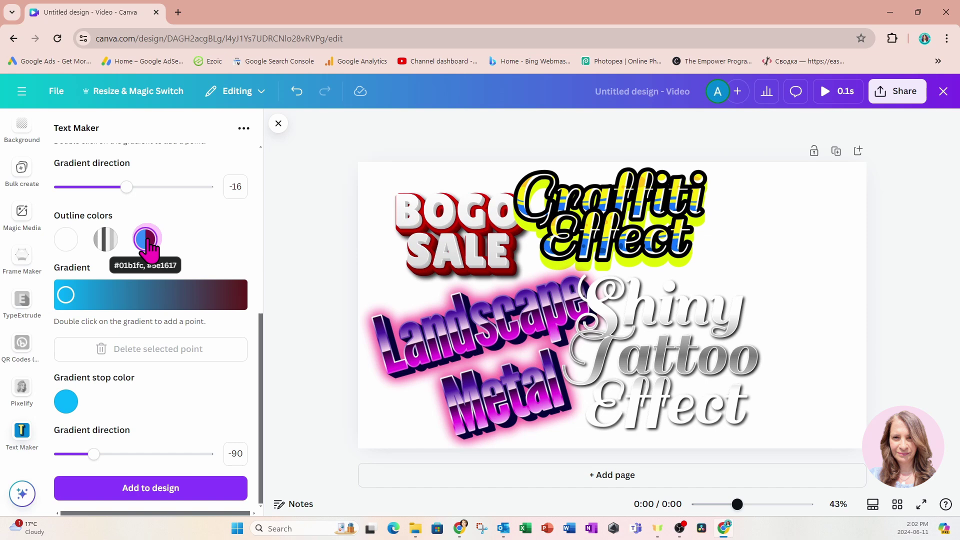
scroll(146, 240, "up", 6)
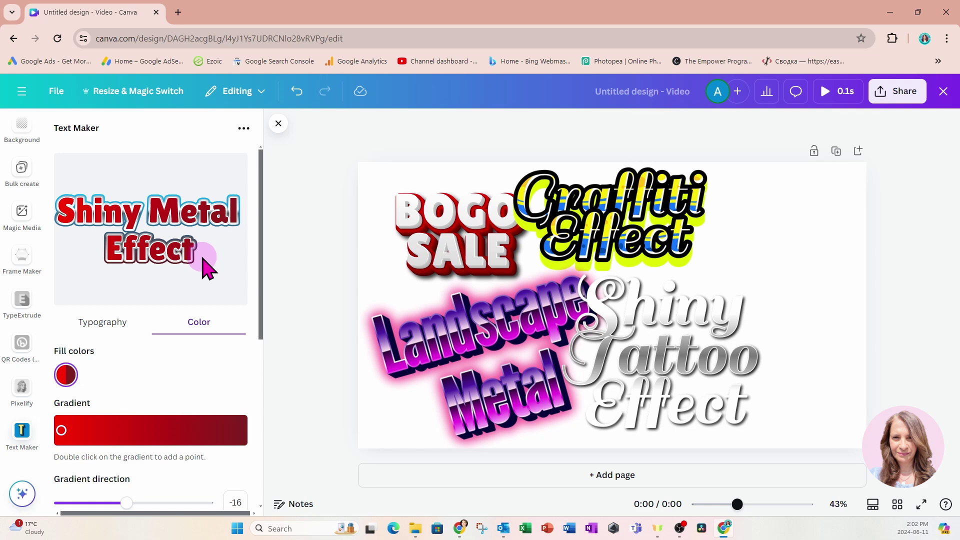
scroll(190, 264, "down", 2)
scroll(189, 262, "down", 6)
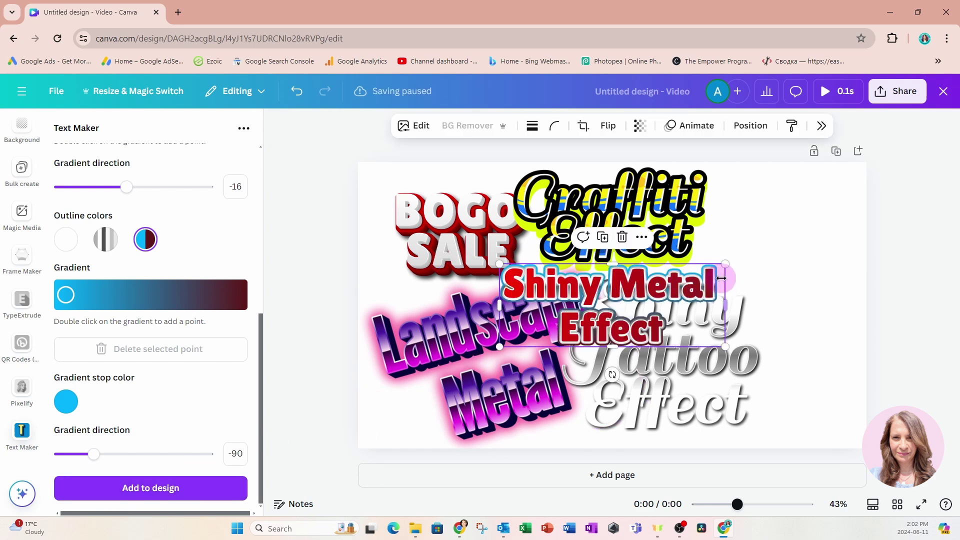
Step: Resize the Shiny Metal Effect graphic, move it upper right beside Graffiti Effect, and tilt it about 28°
left_click_drag(726, 263, 636, 328)
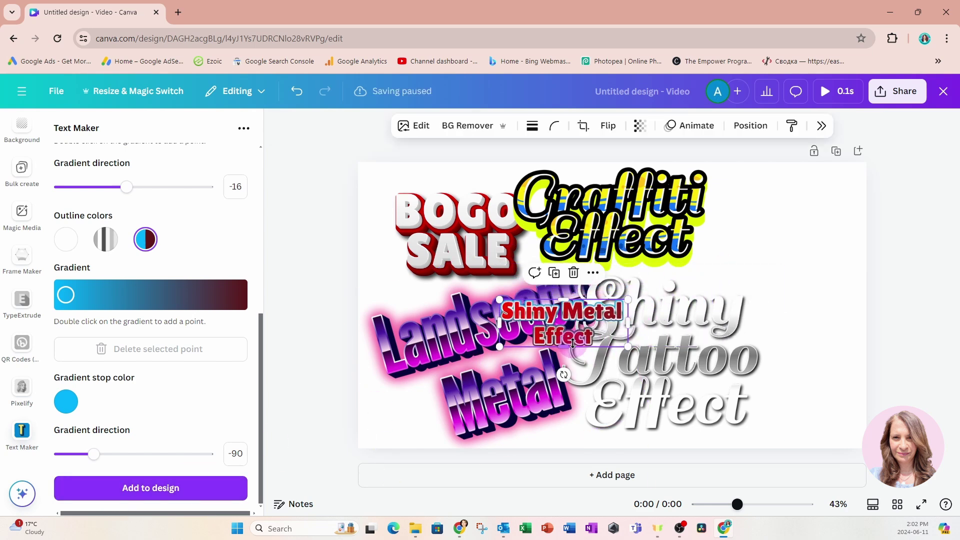
left_click_drag(551, 313, 776, 210)
left_click_drag(787, 268, 755, 274)
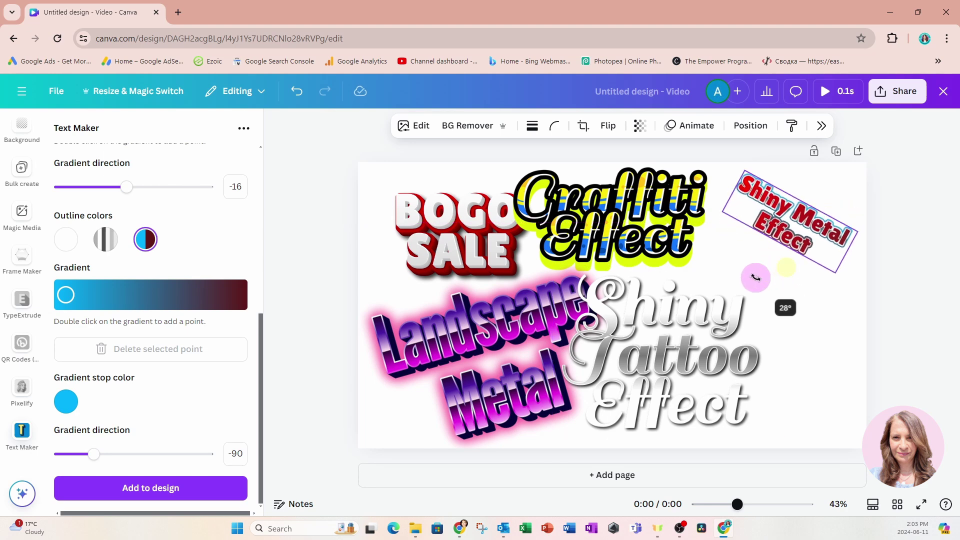
left_click_drag(720, 216, 631, 220)
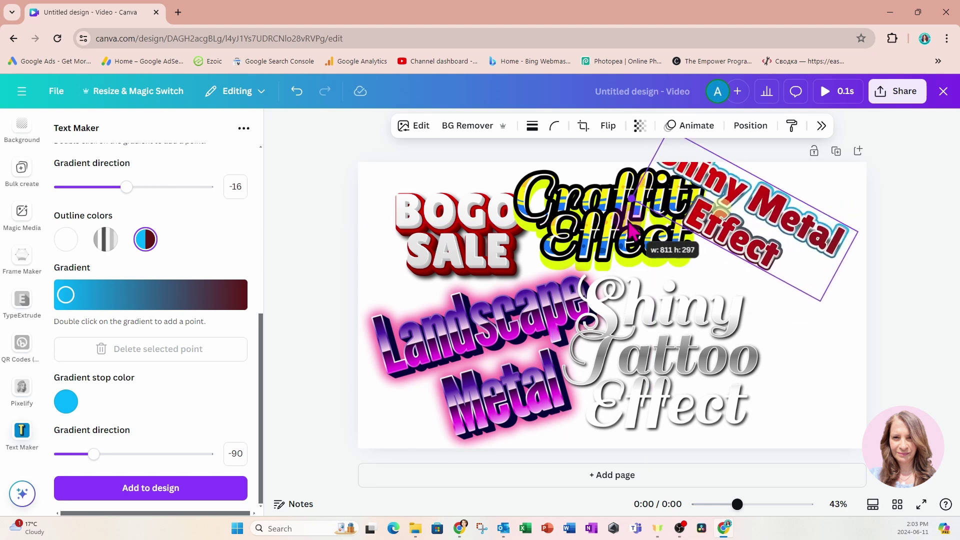
left_click_drag(739, 188, 753, 254)
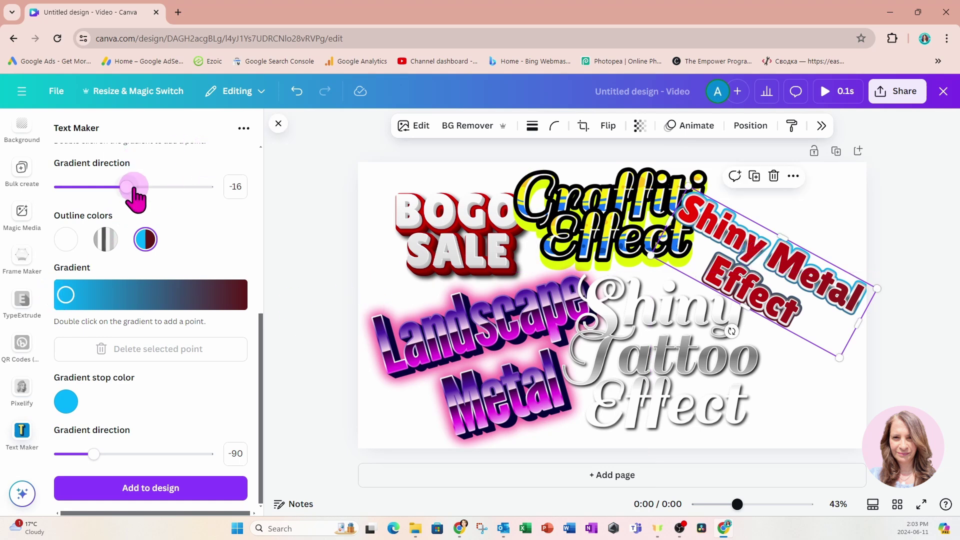
scroll(145, 264, "up", 5)
scroll(145, 263, "up", 2)
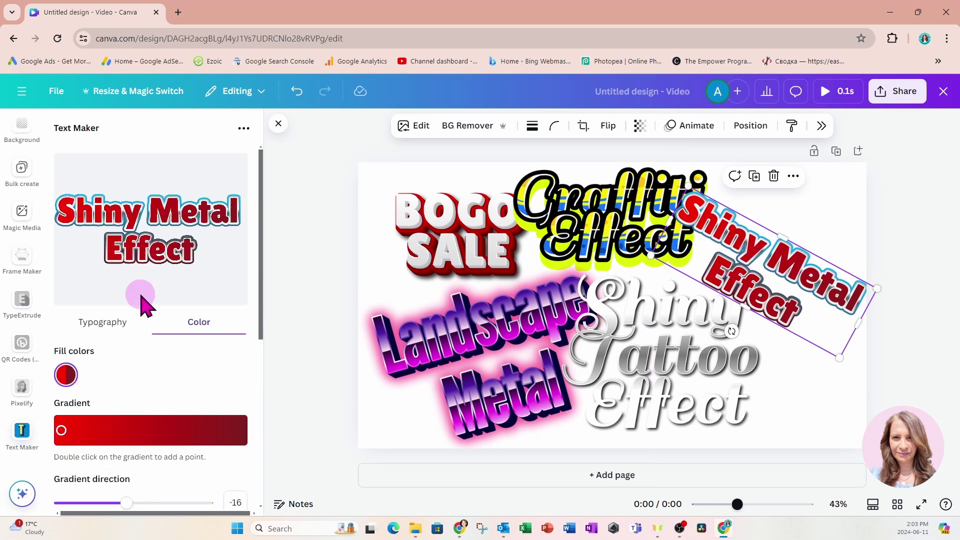
Step: Apply the Fire category's FLAMES style from the full list of text effects
left_click(118, 323)
scroll(118, 327, "down", 5)
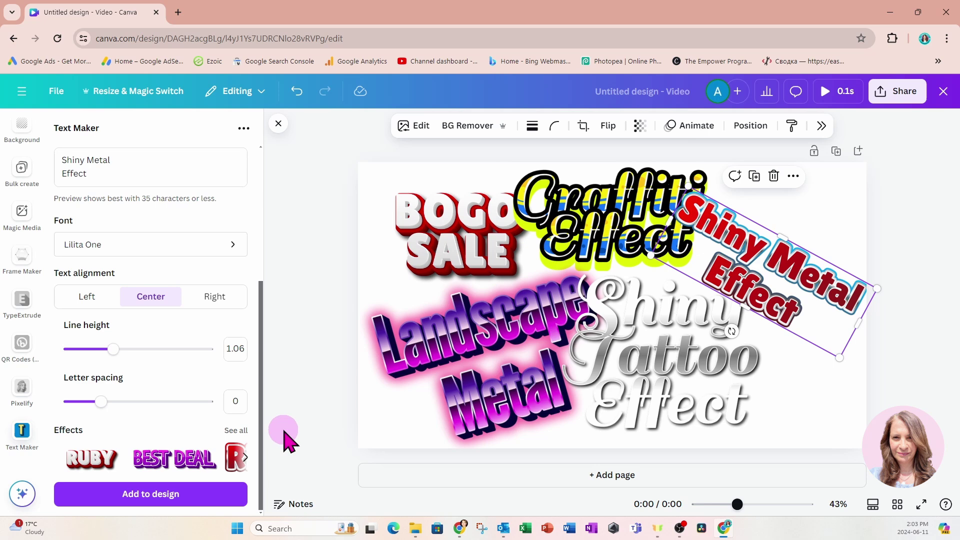
left_click(237, 431)
scroll(189, 415, "down", 3)
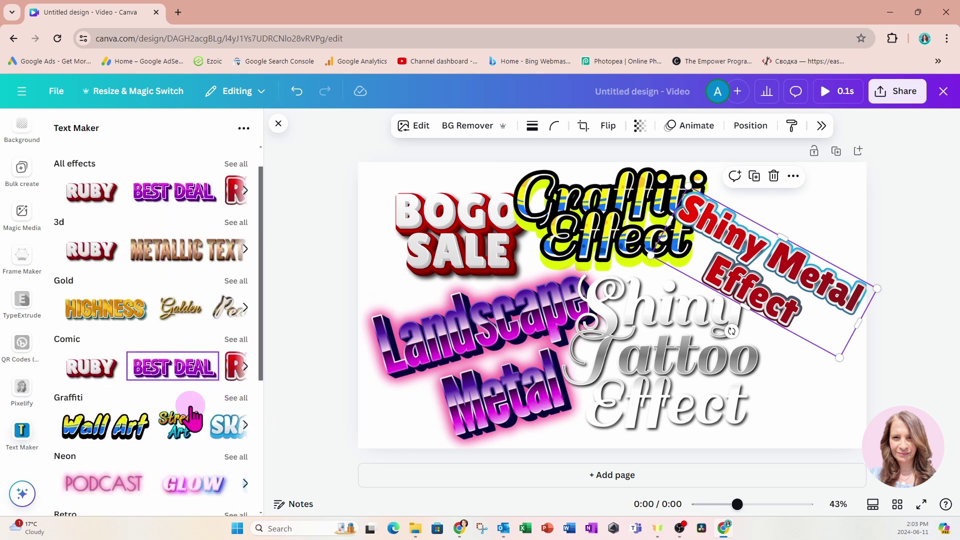
scroll(191, 417, "down", 3)
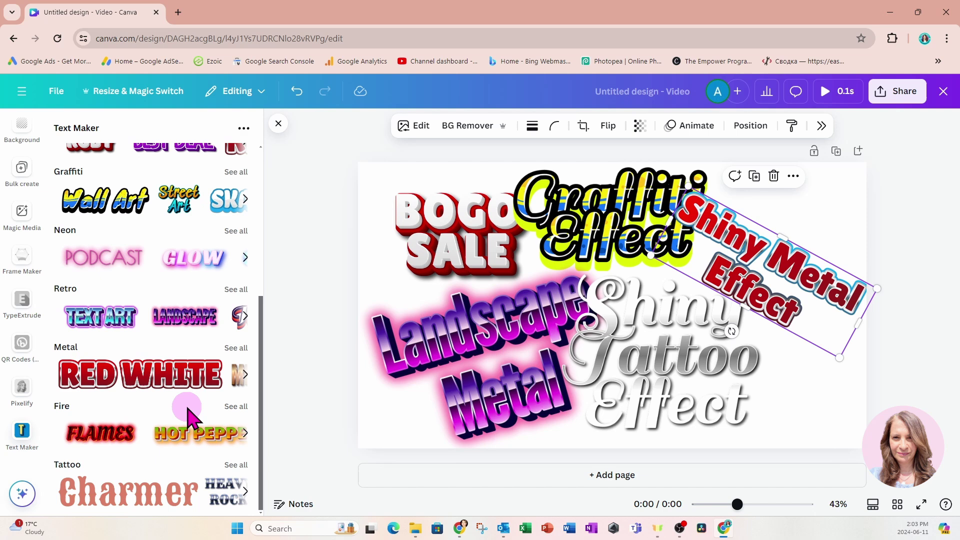
left_click(236, 407)
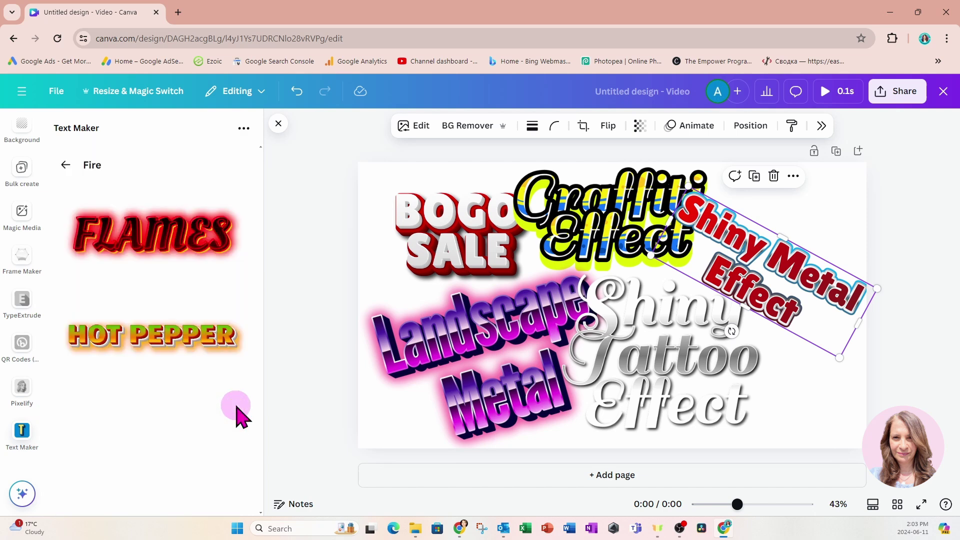
left_click(148, 245)
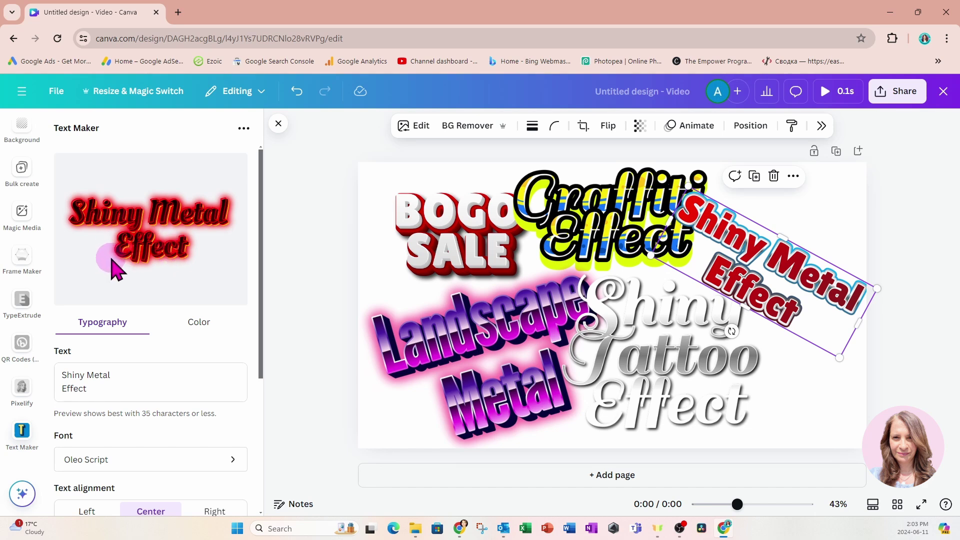
Step: Replace the text with 'Flaming' on the first line and 'Text Effect' on the second
left_click_drag(104, 388, 51, 389)
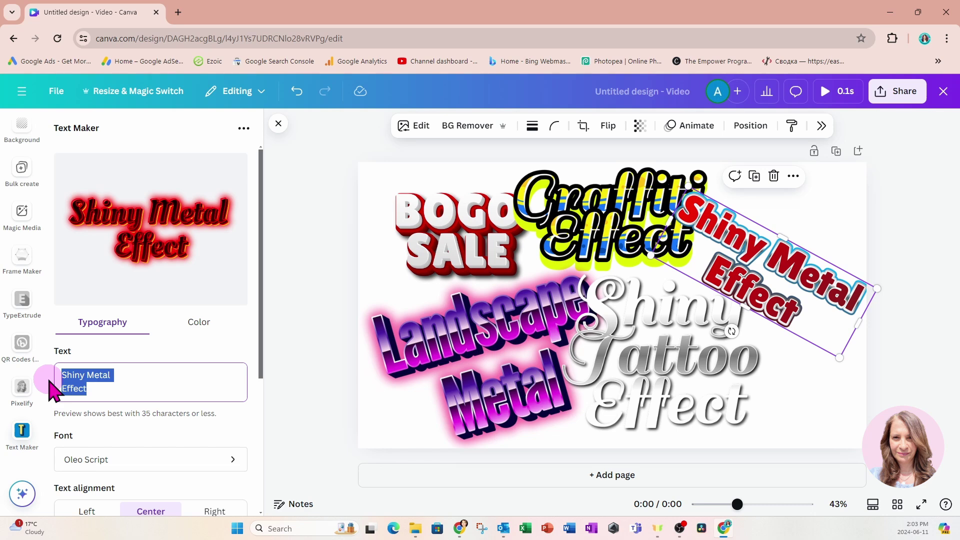
type("Flaming")
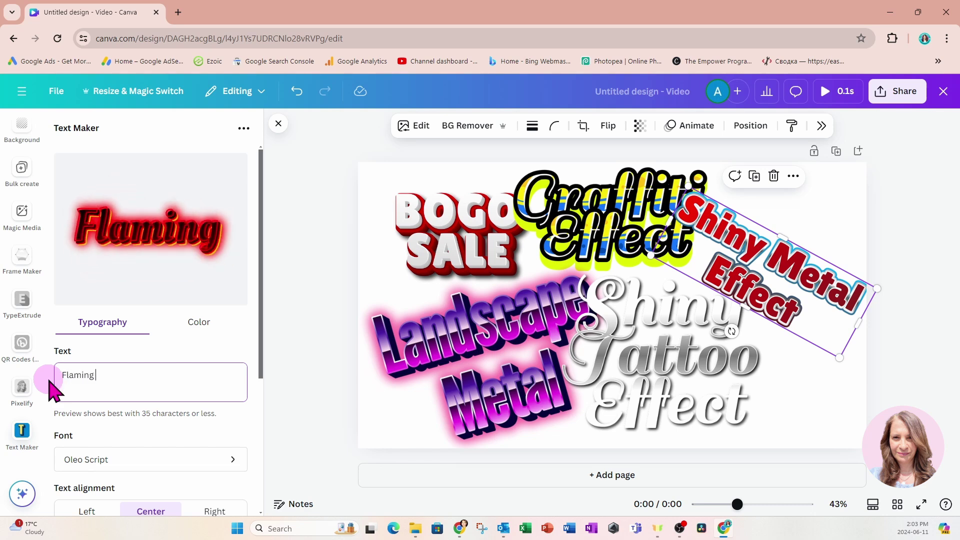
key("Return")
type("T")
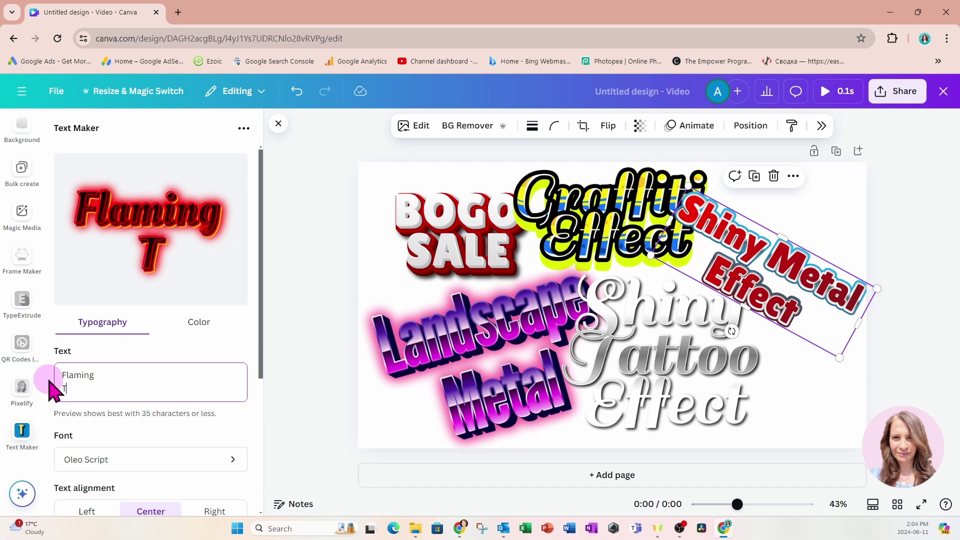
type("ext Effect")
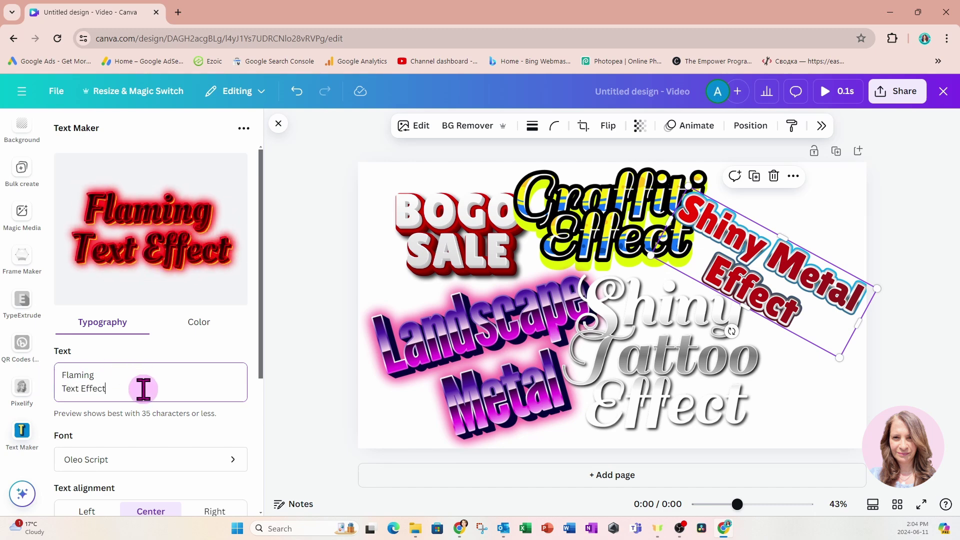
scroll(143, 393, "down", 2)
scroll(146, 302, "up", 2)
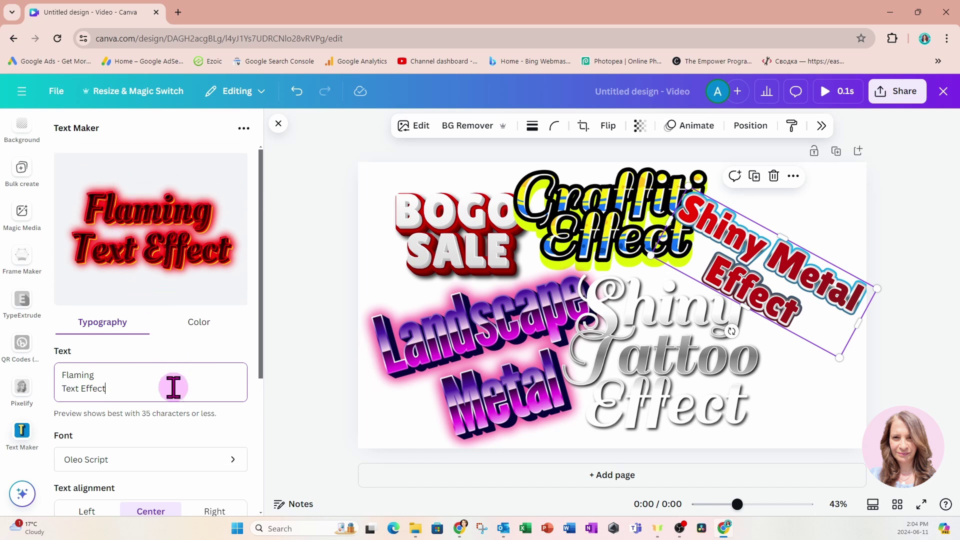
scroll(172, 389, "down", 3)
scroll(160, 392, "up", 1)
scroll(145, 288, "up", 2)
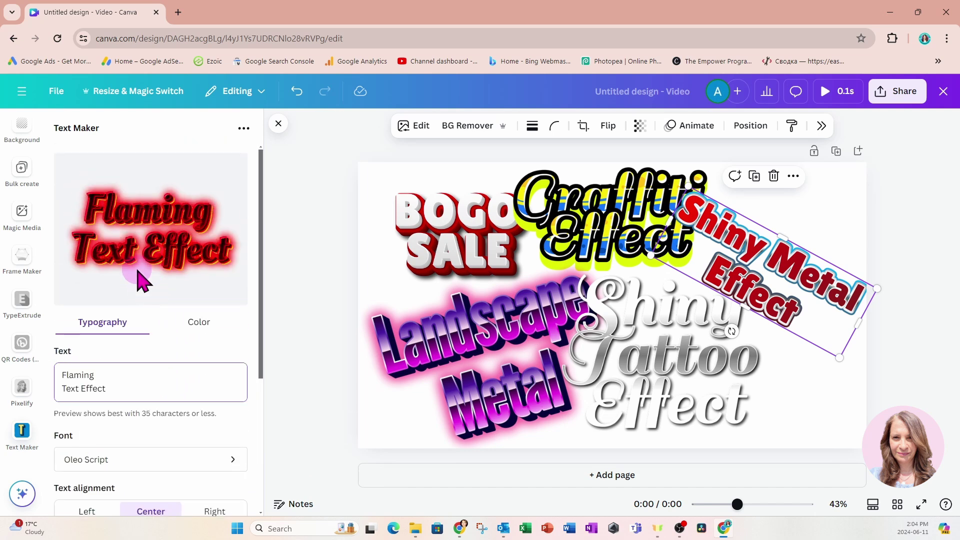
scroll(160, 372, "down", 2)
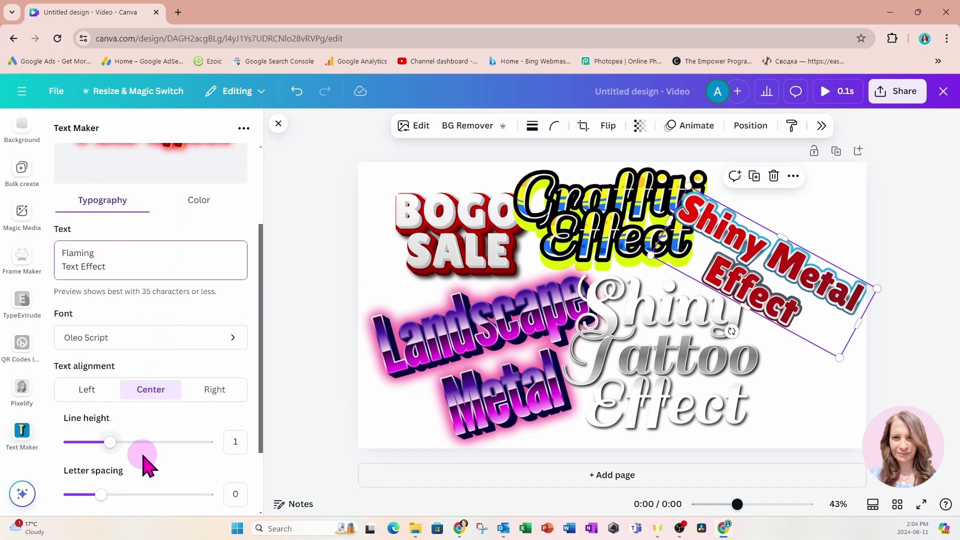
scroll(136, 451, "down", 1)
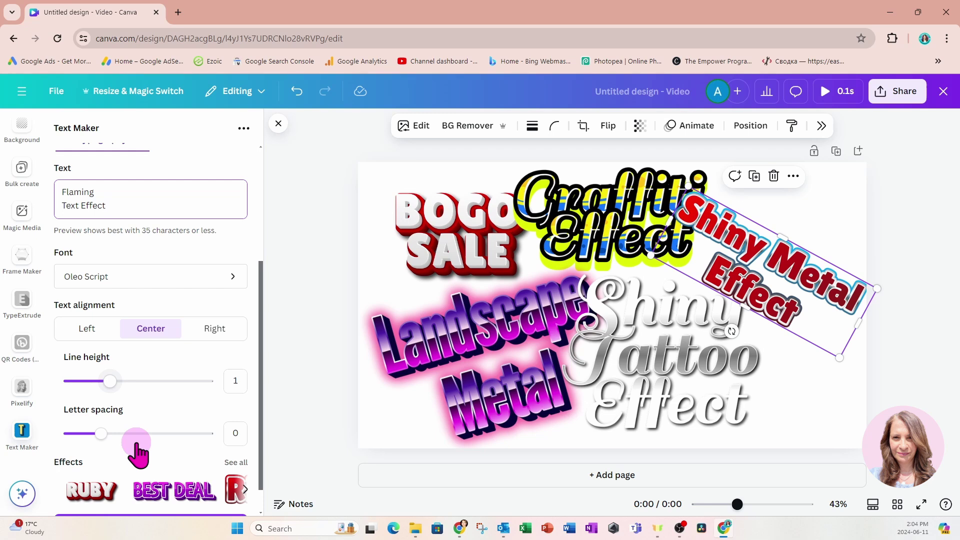
scroll(137, 450, "down", 1)
scroll(137, 451, "up", 4)
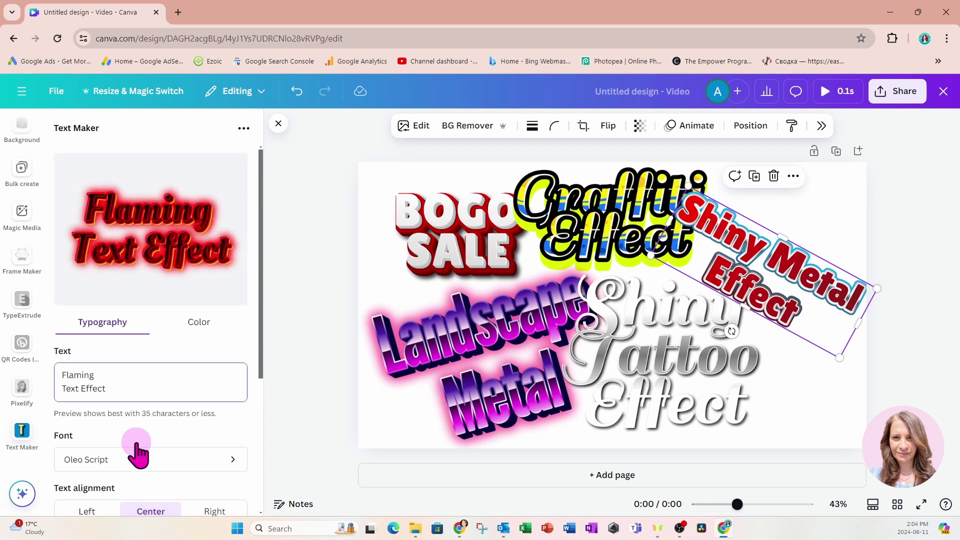
Step: View the Flaming Text Effect's red outline, shadow and 3D depth colours
left_click(202, 327)
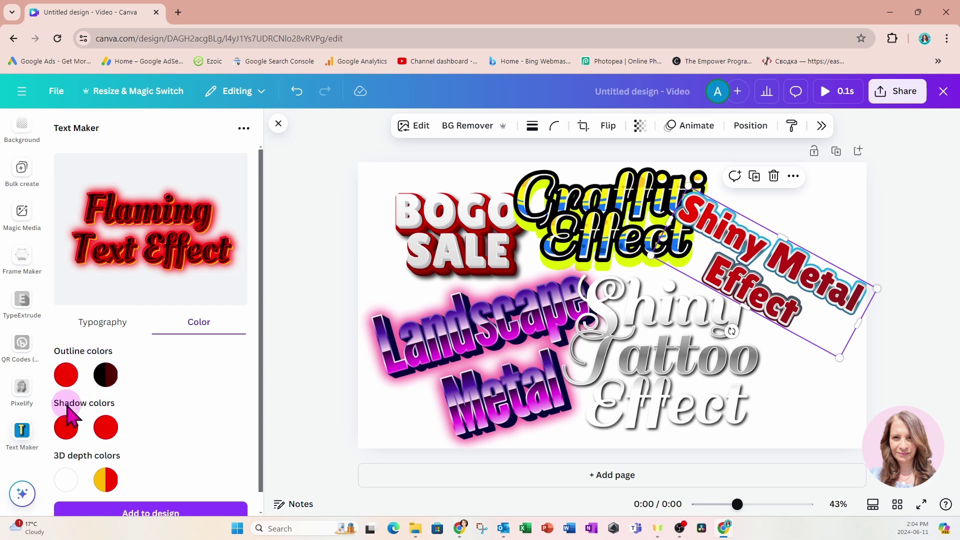
scroll(161, 430, "down", 1)
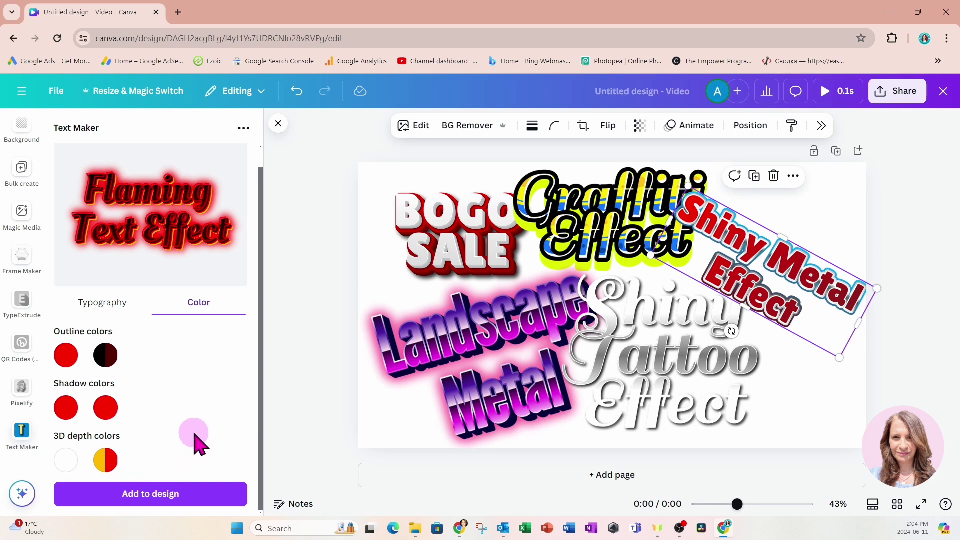
Step: Add the Flaming Text Effect to the design, shrink it slightly, then select the BOGO SALE image
left_click(142, 496)
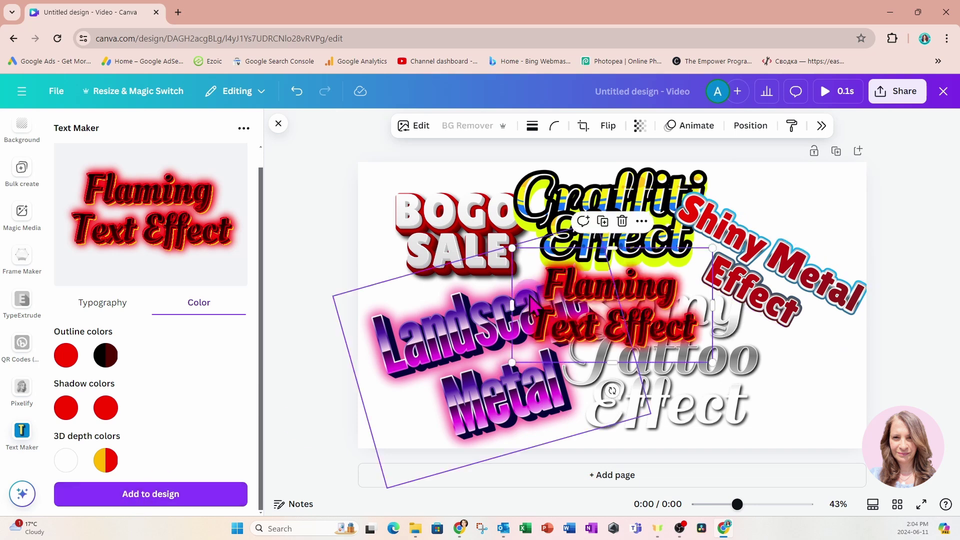
left_click_drag(515, 249, 537, 263)
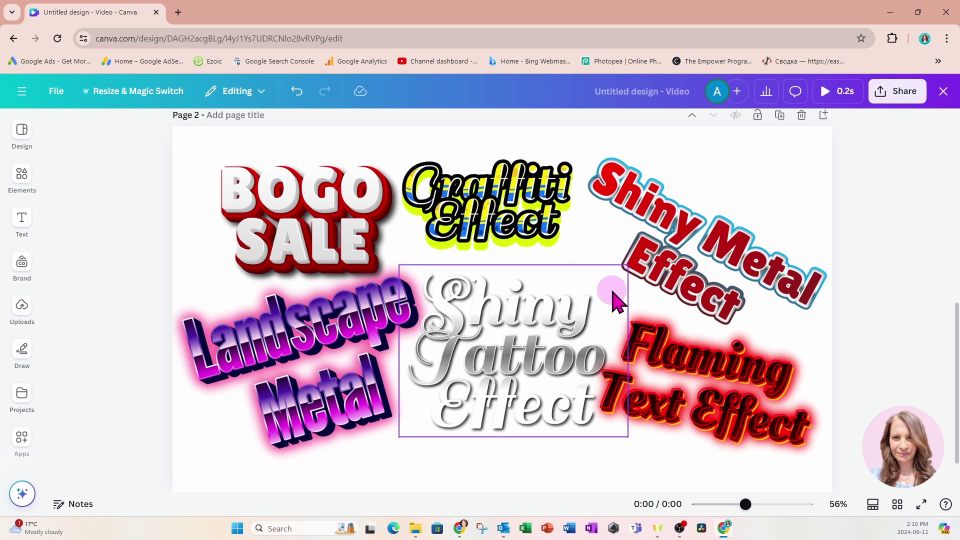
left_click(311, 221)
left_click(311, 222)
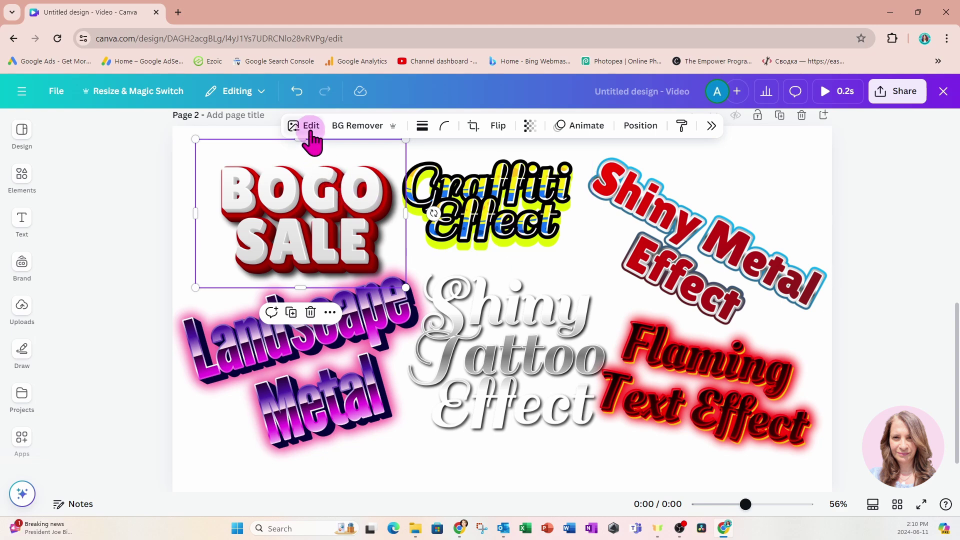
Step: Switch the selection from BOGO SALE to the Shiny Metal Effect image and open its Edit options
left_click(307, 126)
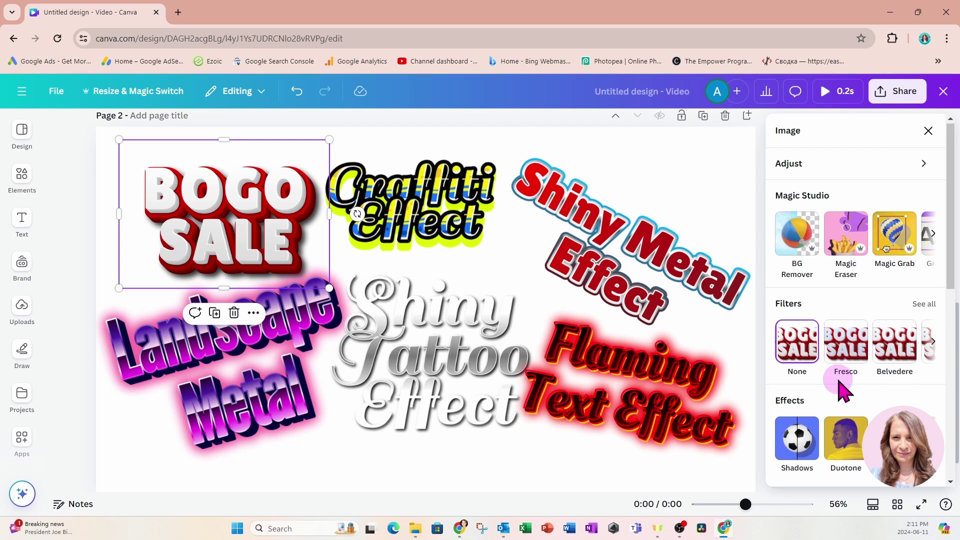
scroll(841, 395, "down", 1)
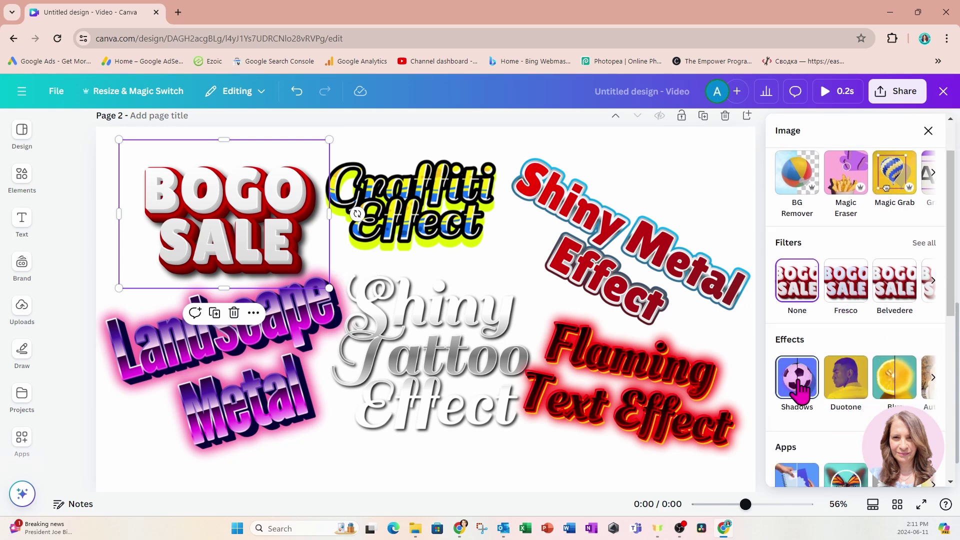
left_click(647, 299)
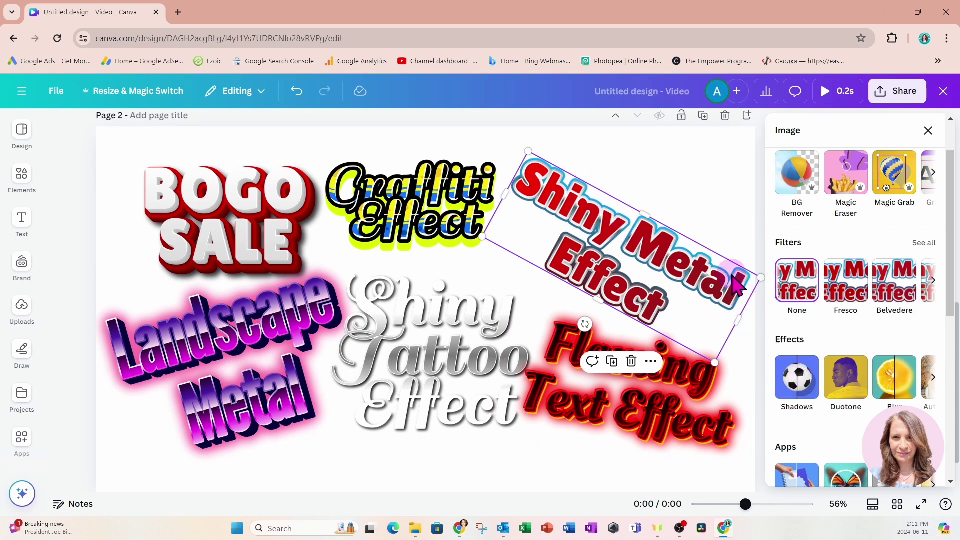
left_click(721, 199)
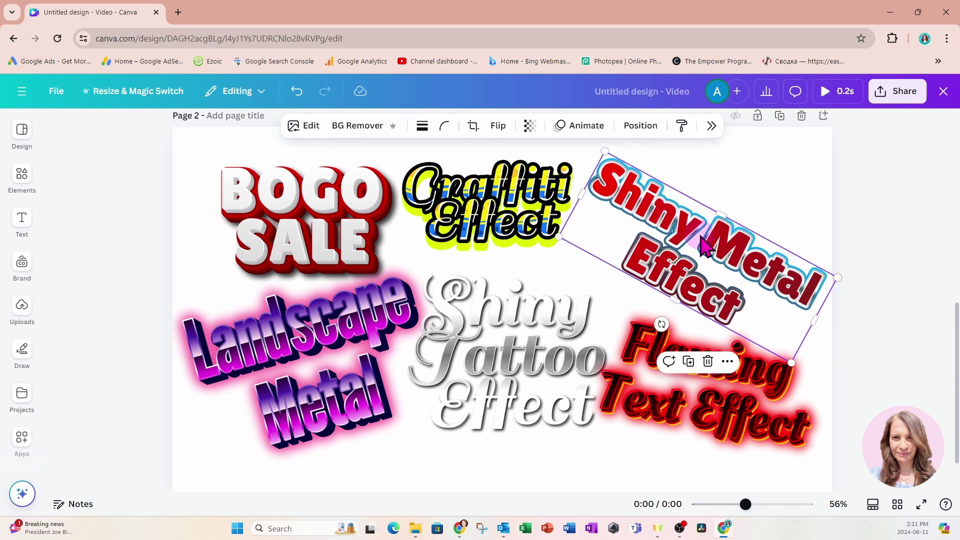
left_click(310, 132)
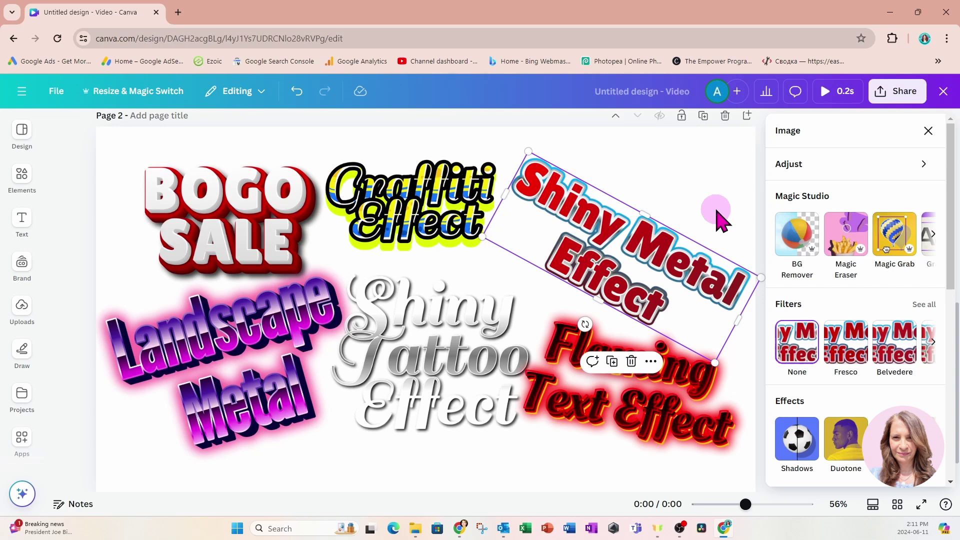
Step: Apply the Drop shadow to the Shiny Metal Effect, then to the Shiny Tattoo Effect
left_click(800, 439)
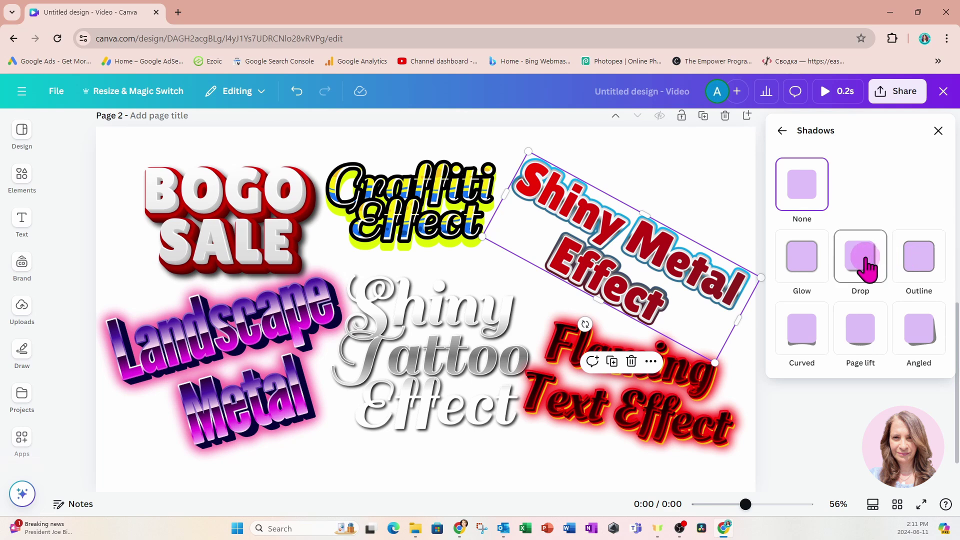
left_click(868, 269)
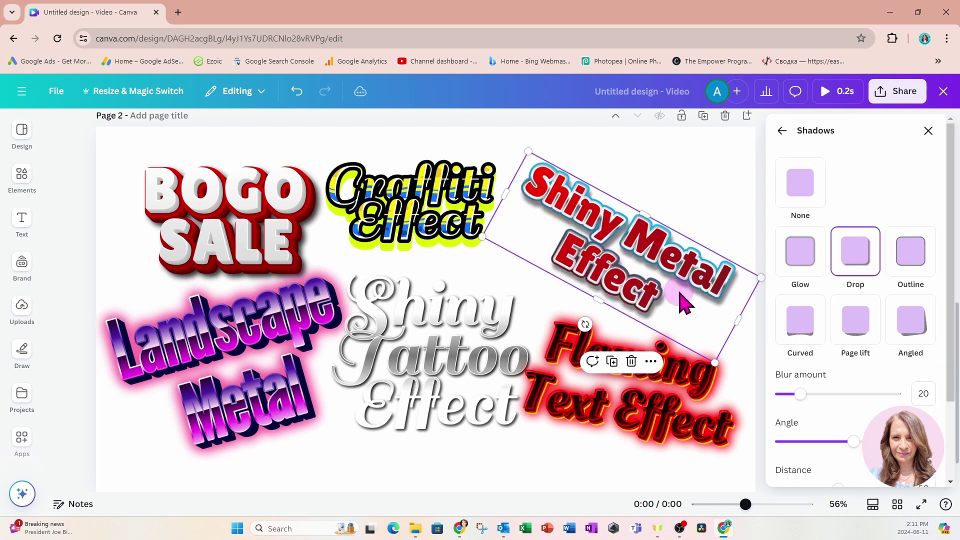
scroll(857, 381, "down", 2)
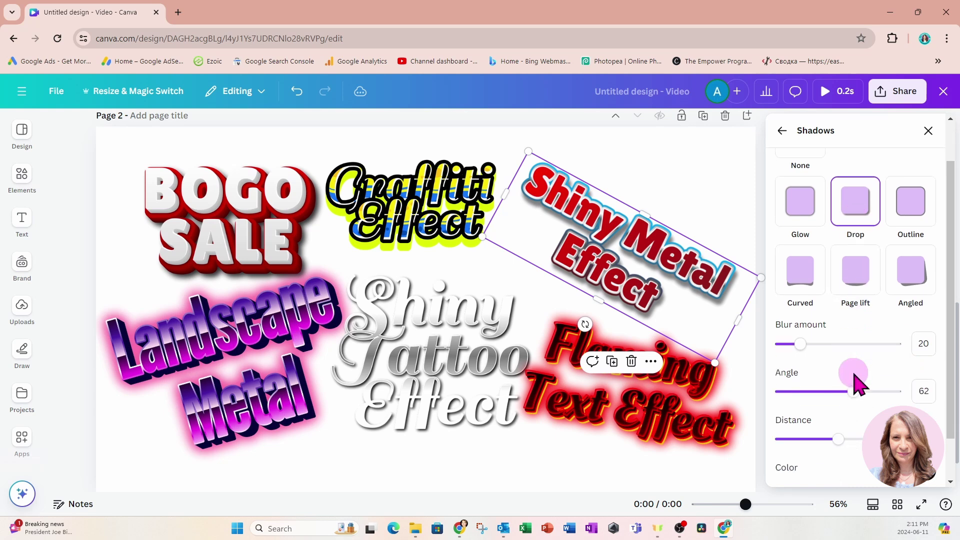
scroll(857, 382, "down", 1)
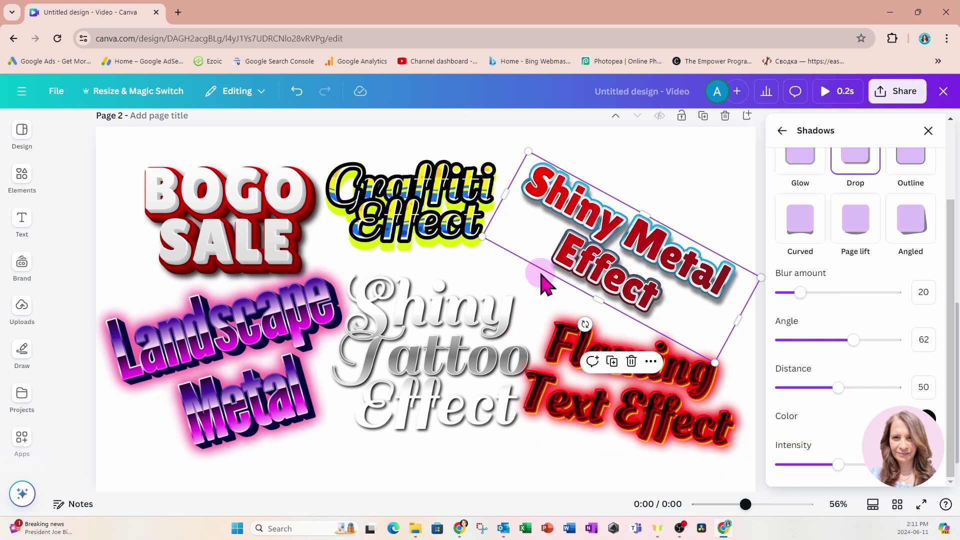
left_click(460, 375)
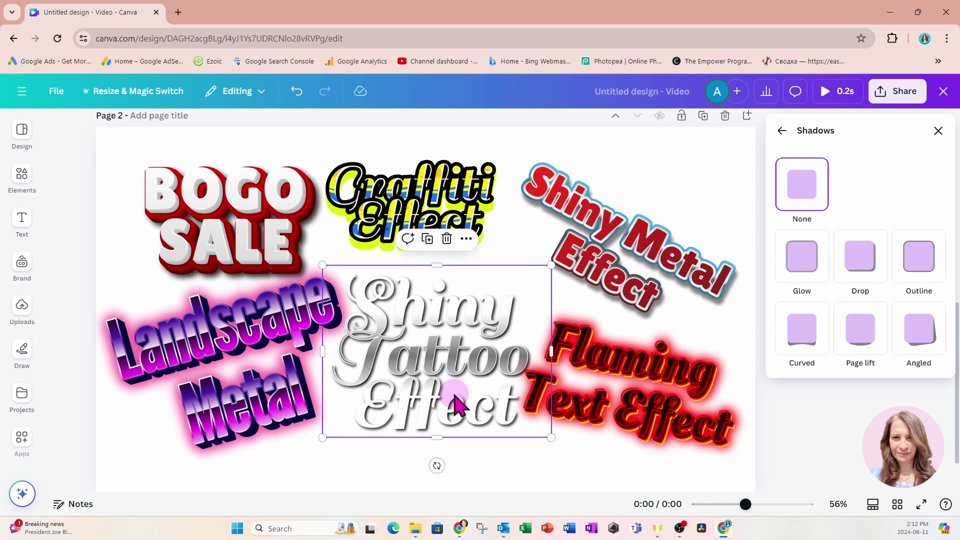
left_click(856, 270)
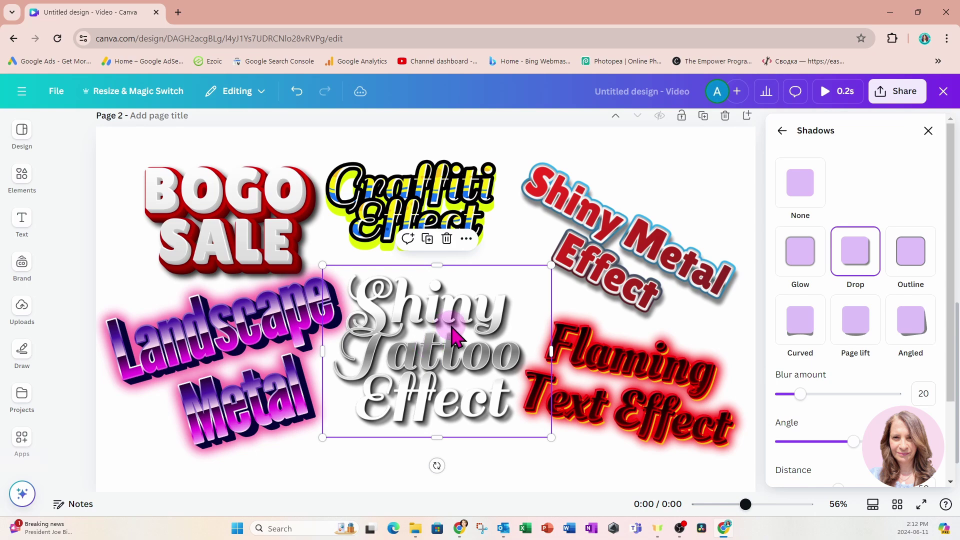
Step: Close the shadow options and drag the Flaming Text Effect to the page's lower right
left_click(450, 350)
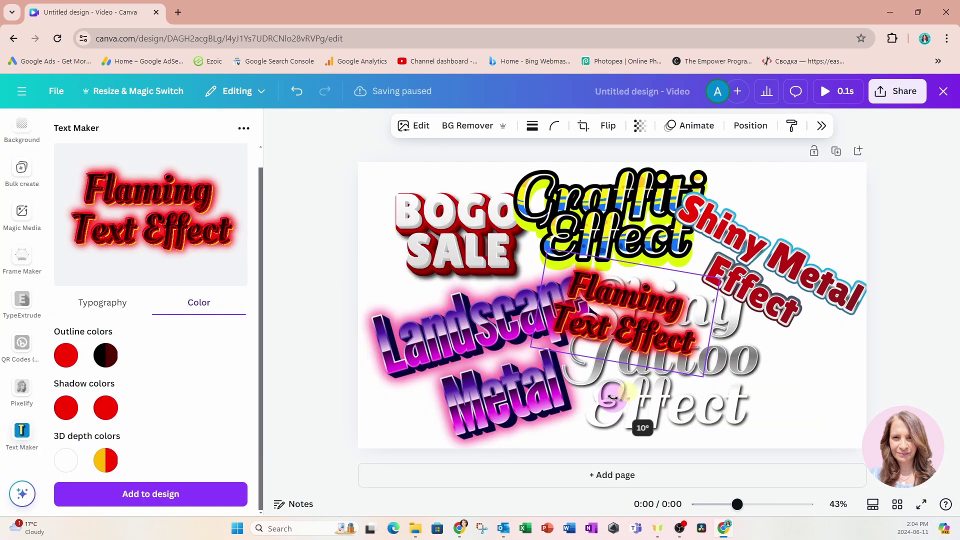
left_click_drag(635, 320, 780, 380)
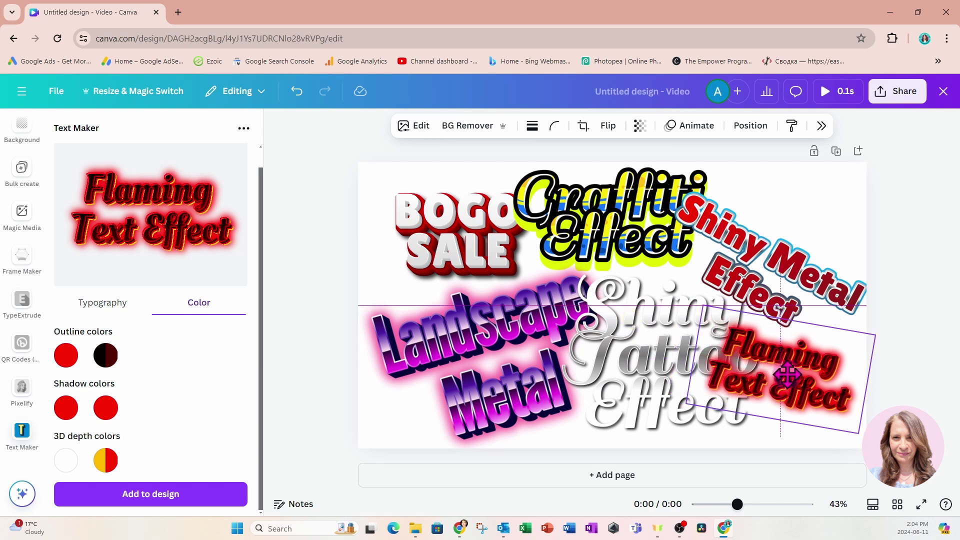